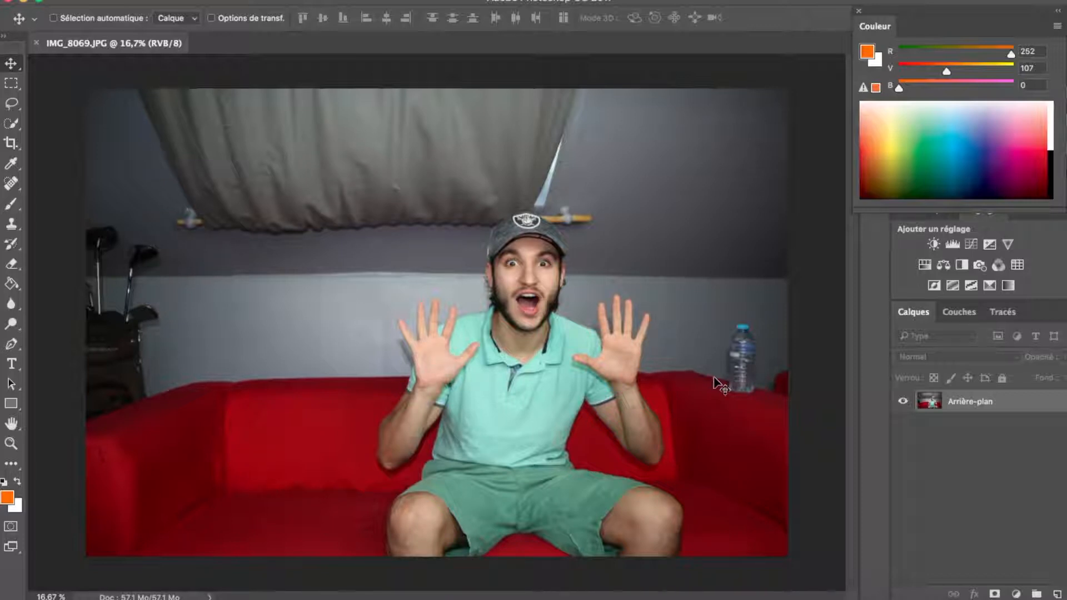
Apply a Brightness/Contrast adjustment to the photo, raising both brightness and contrast moderately.
left_click(234, 1)
mouse_move(257, 22)
left_click(457, 25)
left_click_drag(813, 137, 826, 136)
left_click(822, 171)
left_click(942, 124)
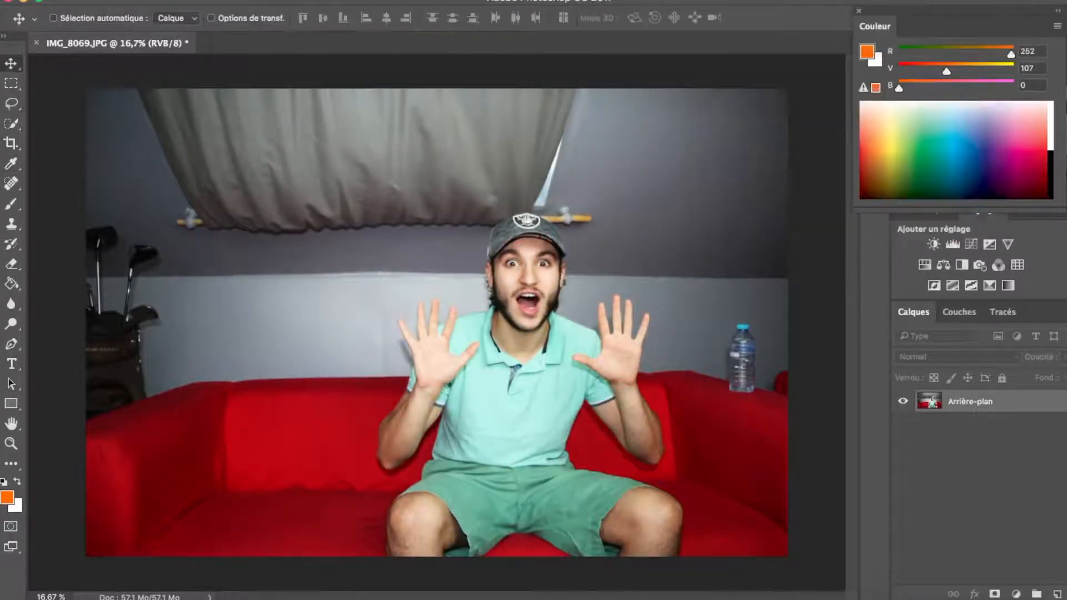
Apply a Vibrance adjustment to the photo, slightly increasing both vibrance and saturation.
left_click(240, 1)
mouse_move(309, 23)
left_click(500, 89)
left_click_drag(786, 142, 800, 143)
left_click_drag(785, 179, 798, 185)
key("Return")
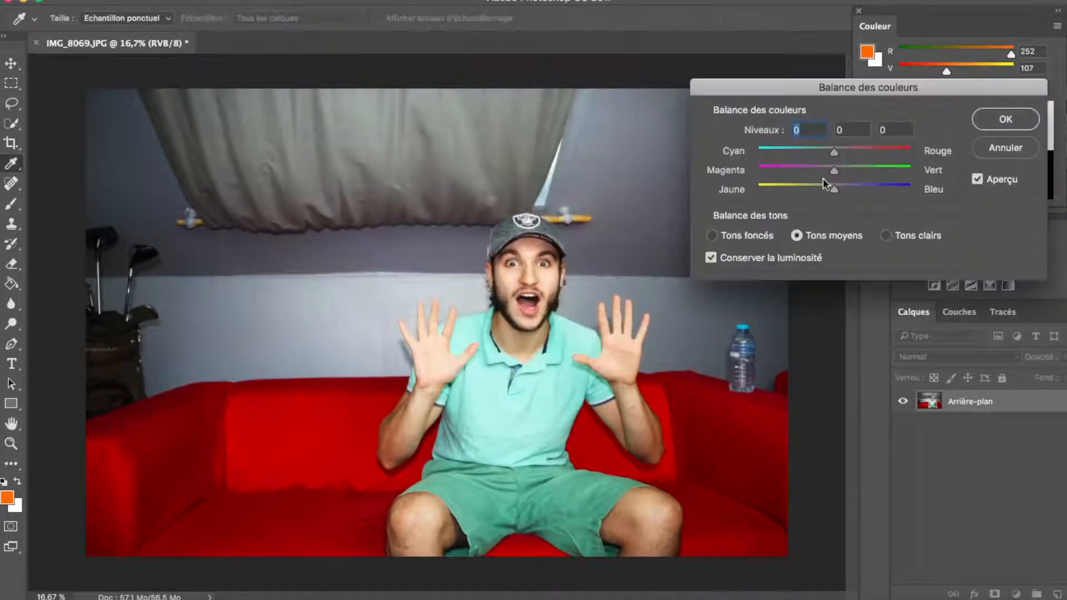
Apply Color Balance with a slight midtone nudge on the yellow–blue axis and the tone range switched to highlights.
mouse_move(834, 188)
left_mouse_down()
mouse_move(848, 186)
mouse_move(822, 188)
mouse_move(833, 187)
left_mouse_up()
left_click(887, 234)
left_click(1006, 119)
Select the man's head and cap with the Quick Selection tool.
scroll(535, 289, "up", 3)
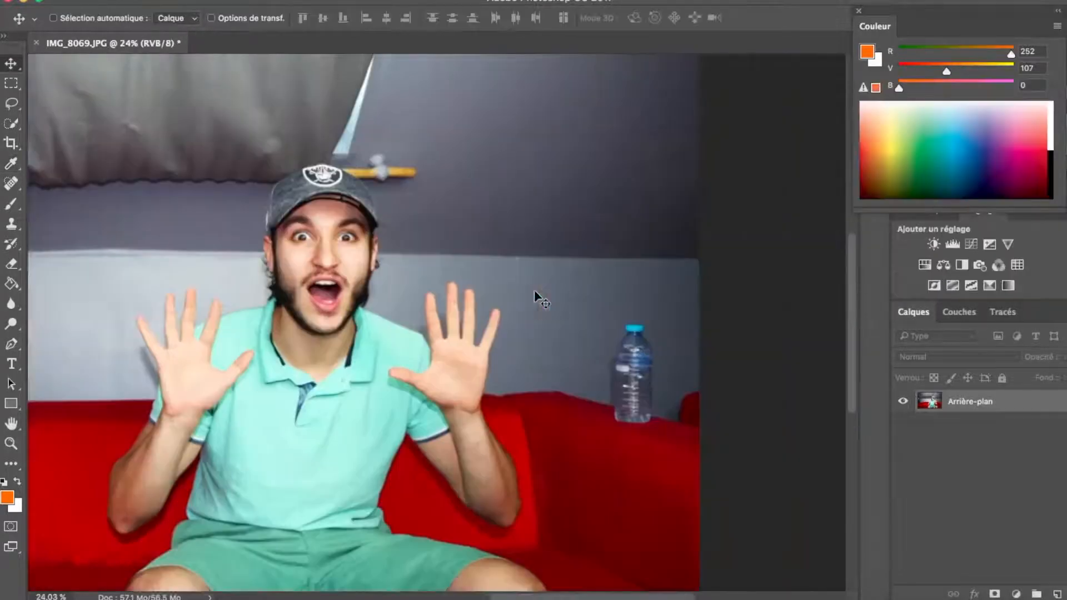
scroll(558, 291, "left", 3)
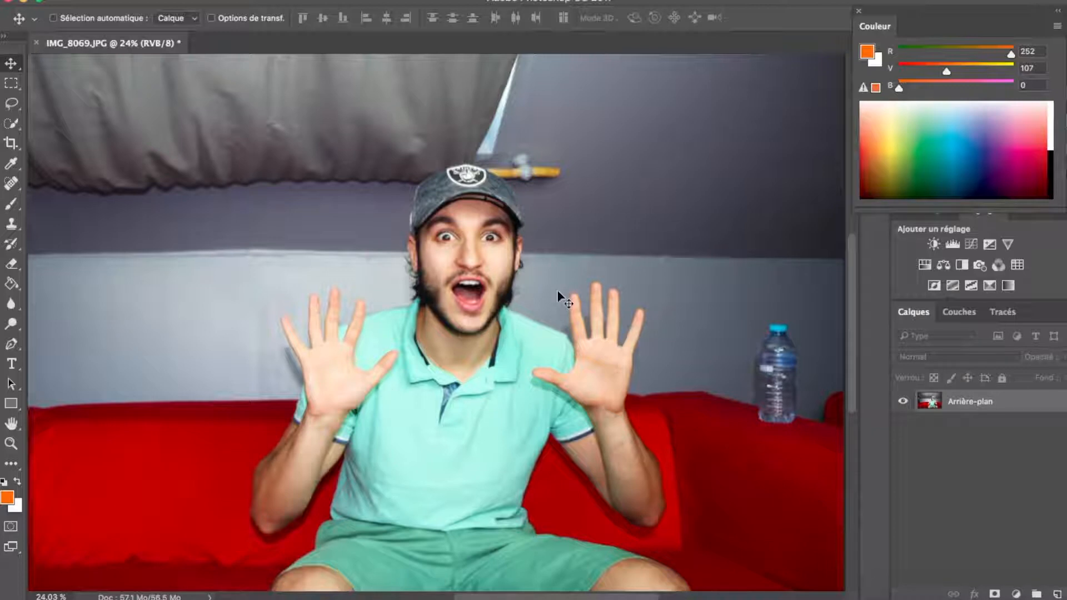
left_click(12, 128)
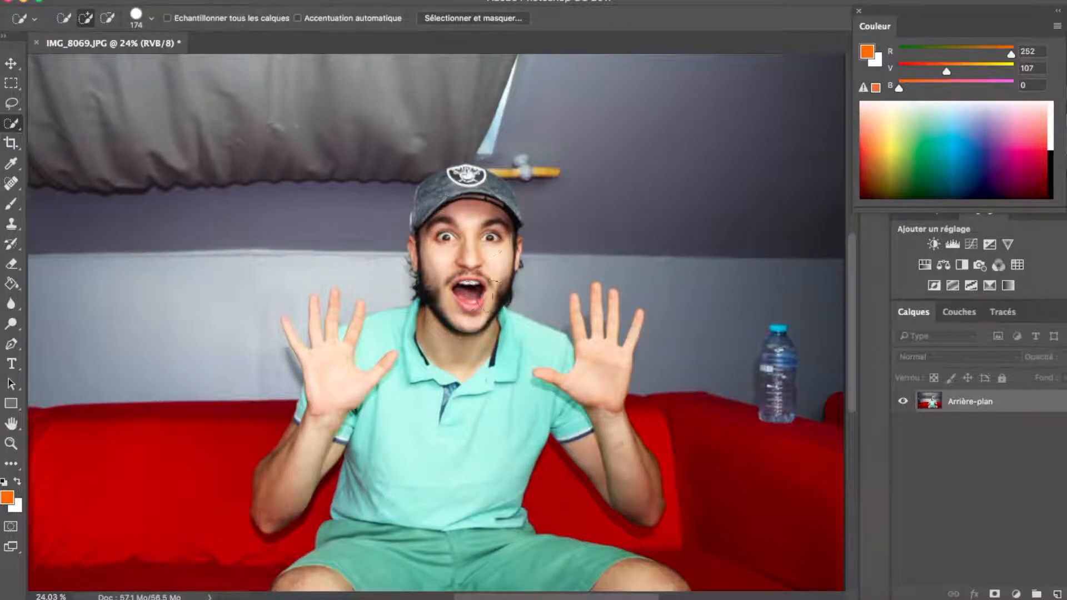
left_click(446, 196)
mouse_move(445, 196)
left_mouse_down()
mouse_move(454, 233)
mouse_move(427, 248)
left_mouse_up()
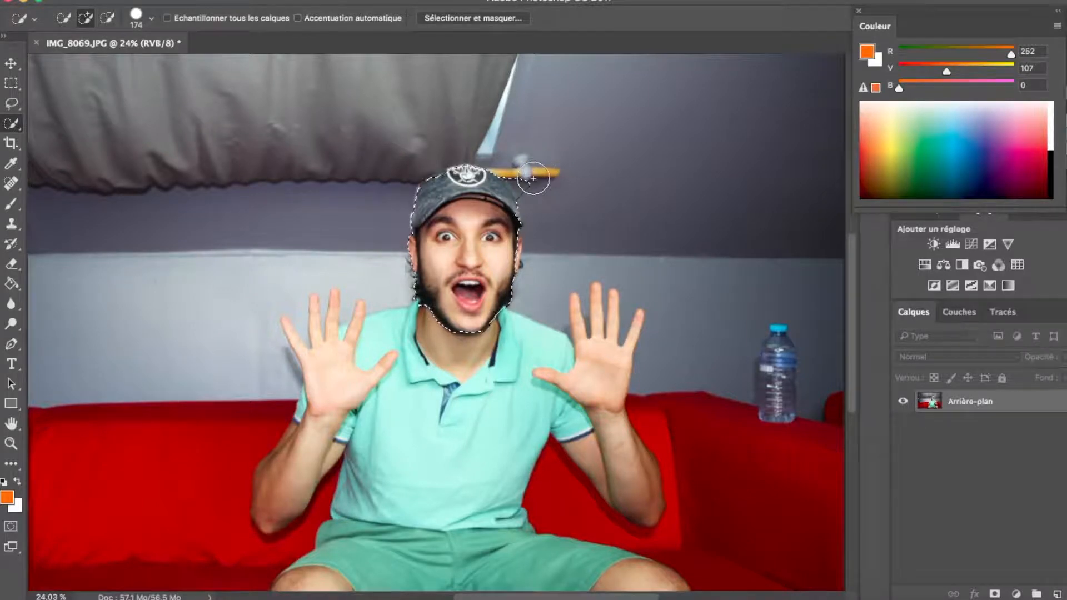
key("alt")
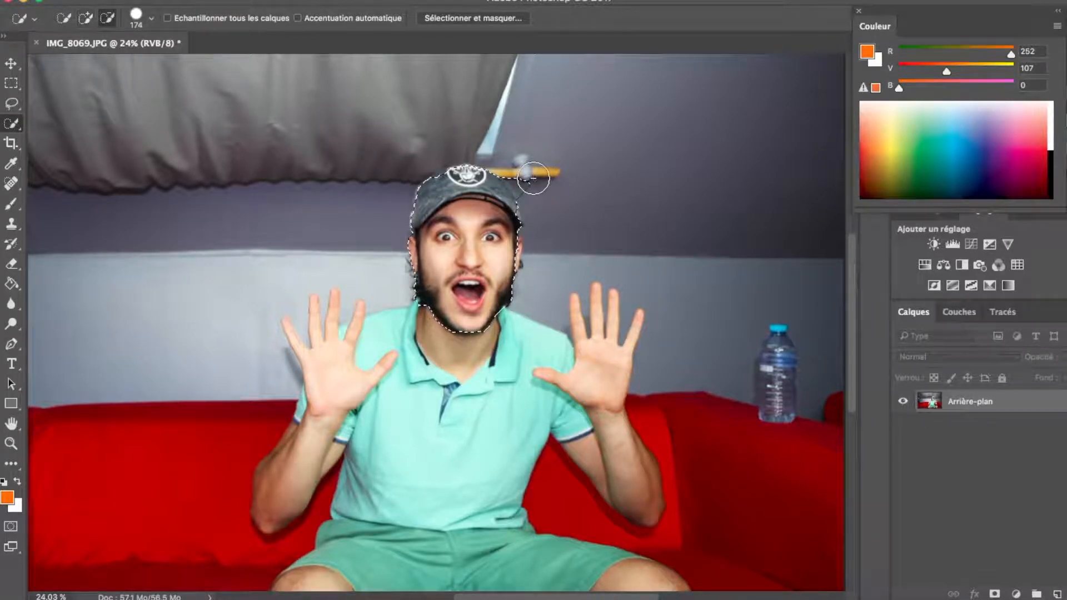
key("alt")
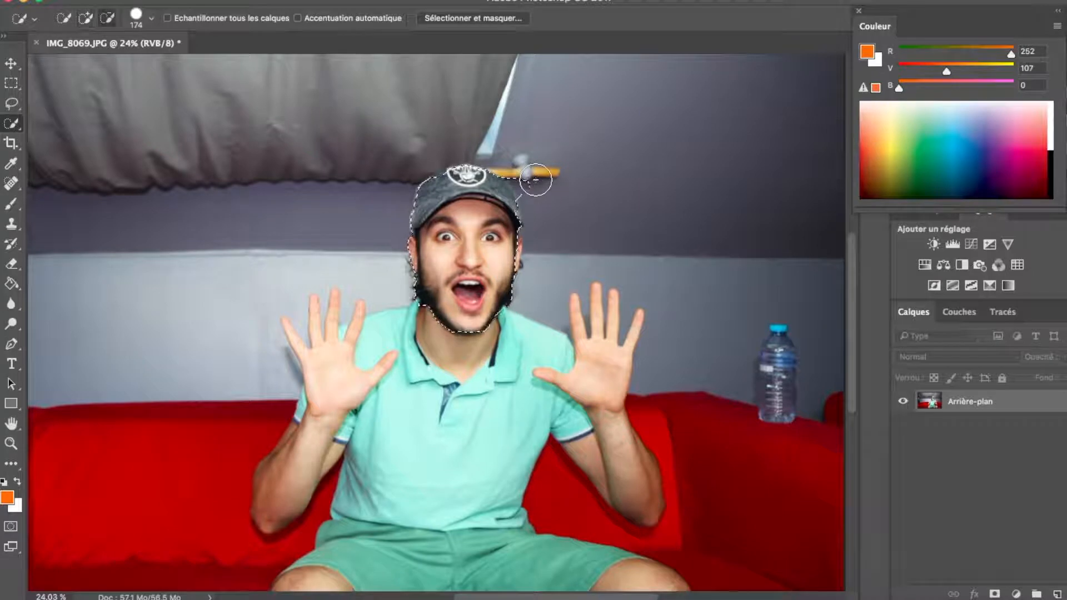
key("alt")
key("alt")
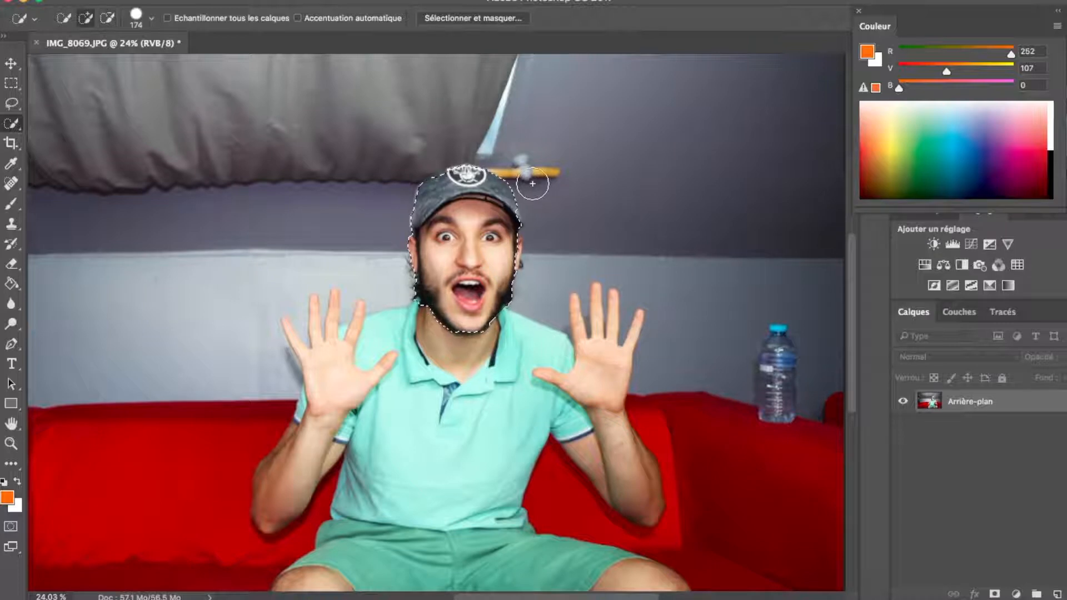
Set the Quick Selection brush size to 38 px and add the ear on the photo's right side to the selection.
scroll(458, 232, "up", 5)
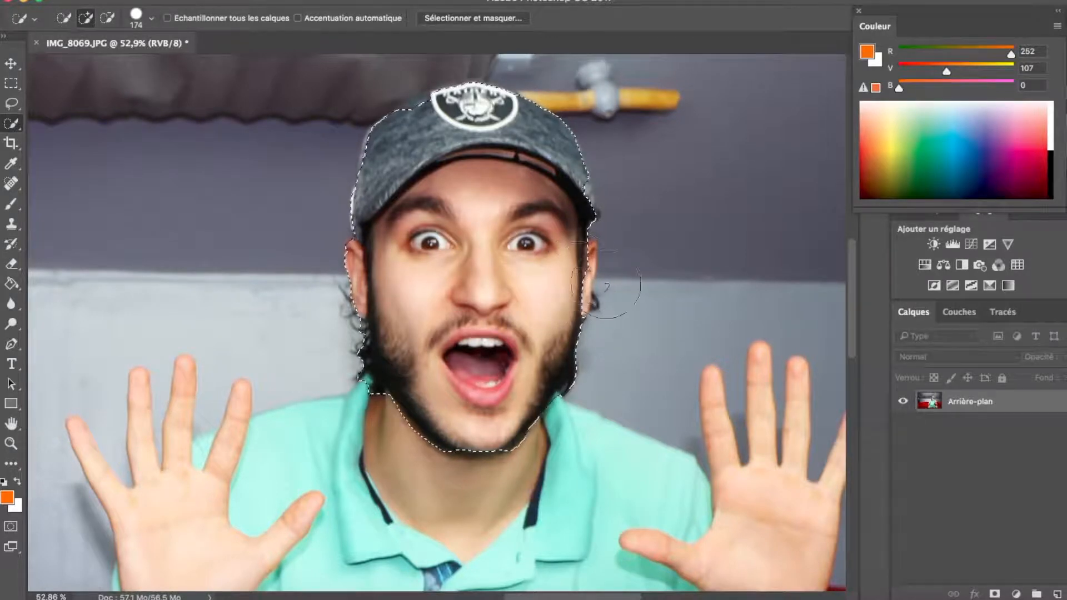
left_click(154, 22)
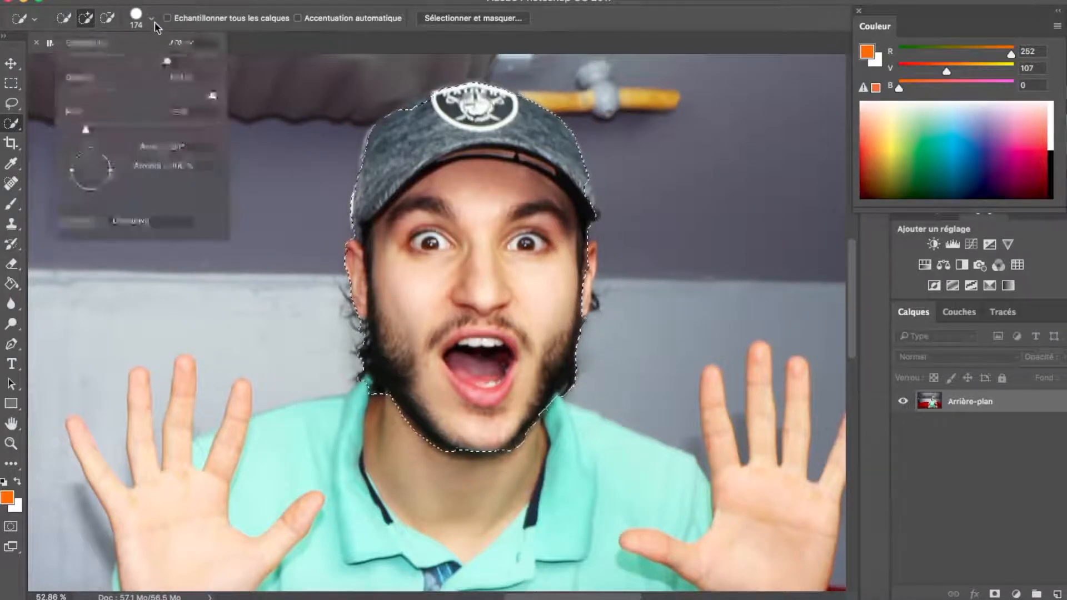
left_click(95, 58)
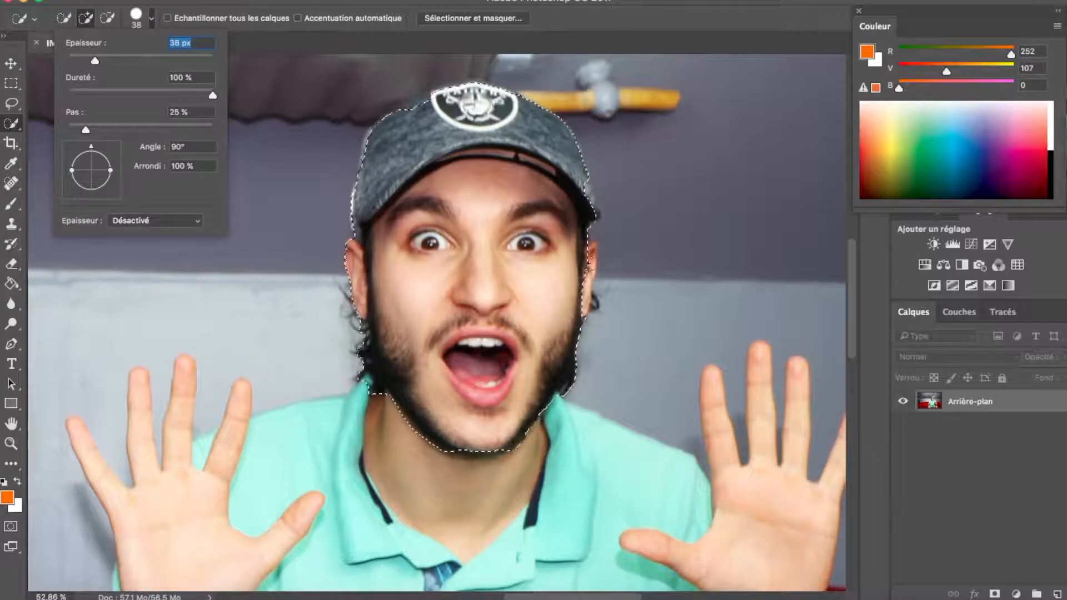
scroll(591, 253, "up", 8)
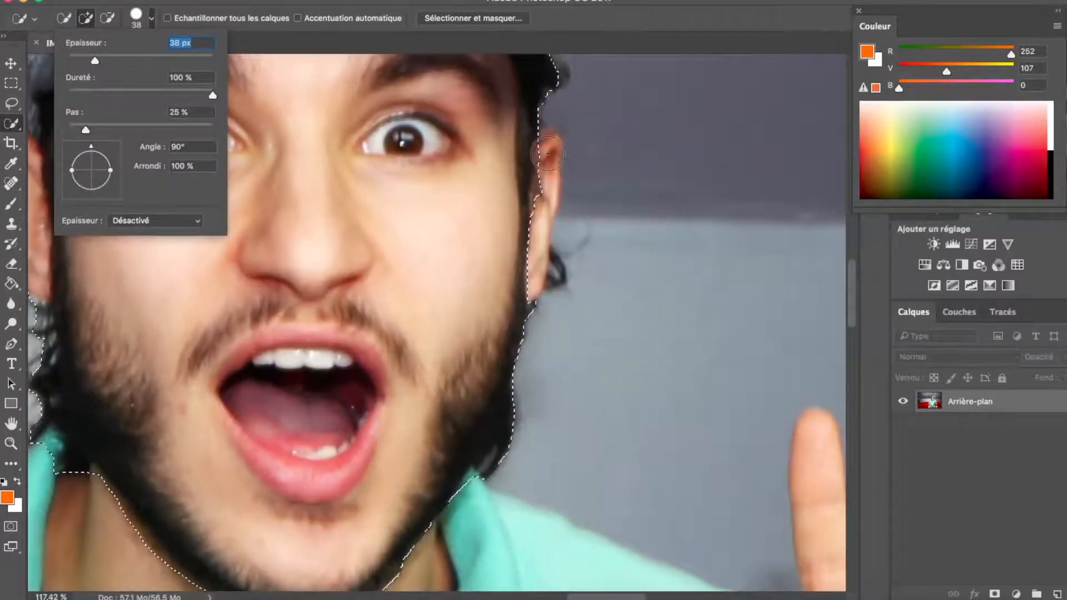
key("Return")
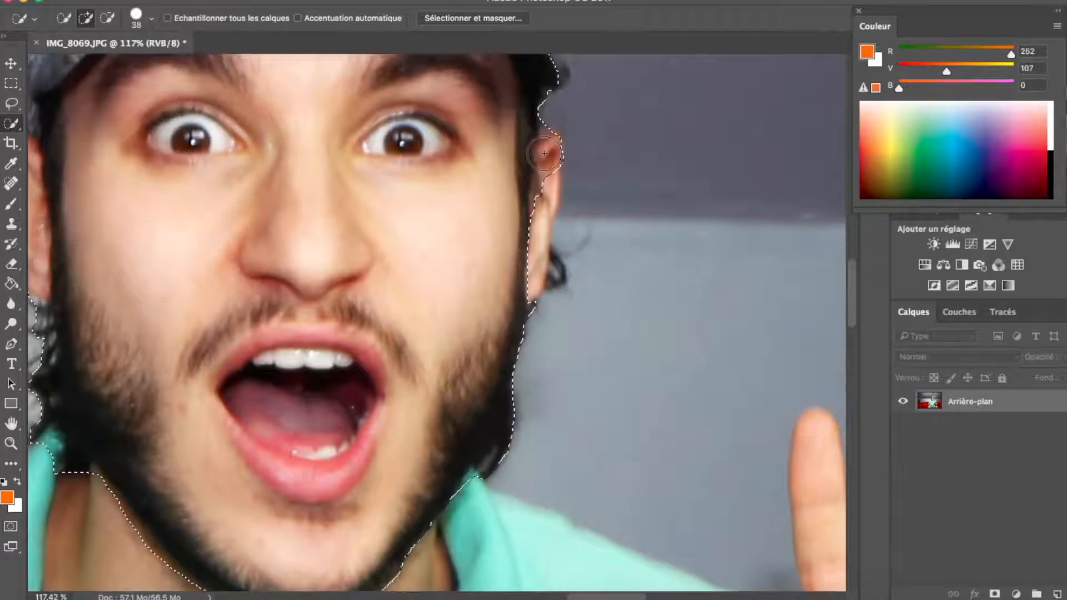
left_click(538, 154)
left_click_drag(538, 154, 530, 244)
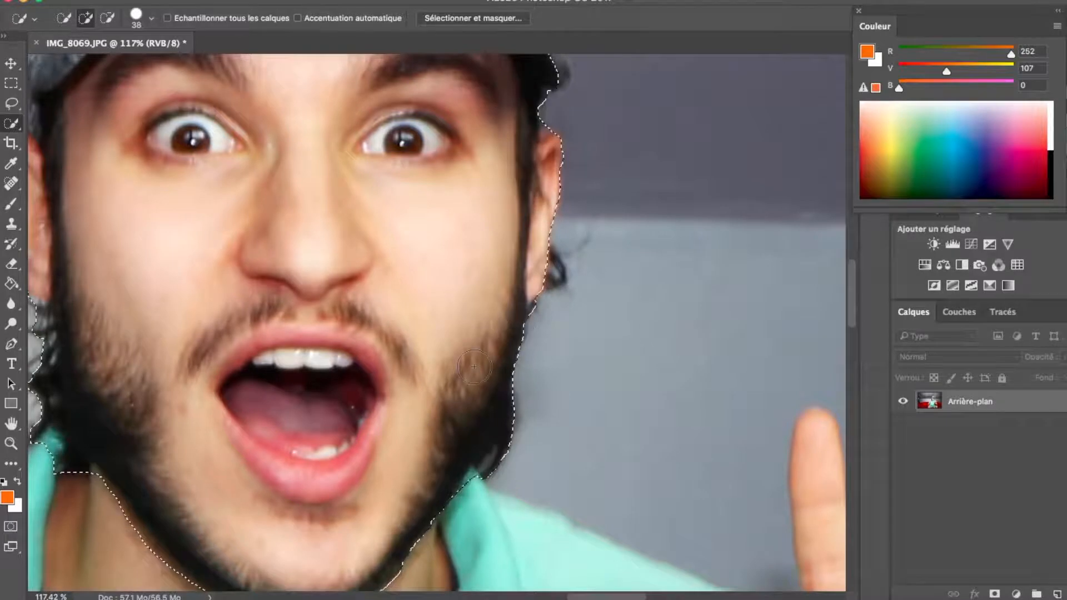
Subtract the shirt collar areas beside the beard from the head selection.
scroll(473, 367, "down", 5)
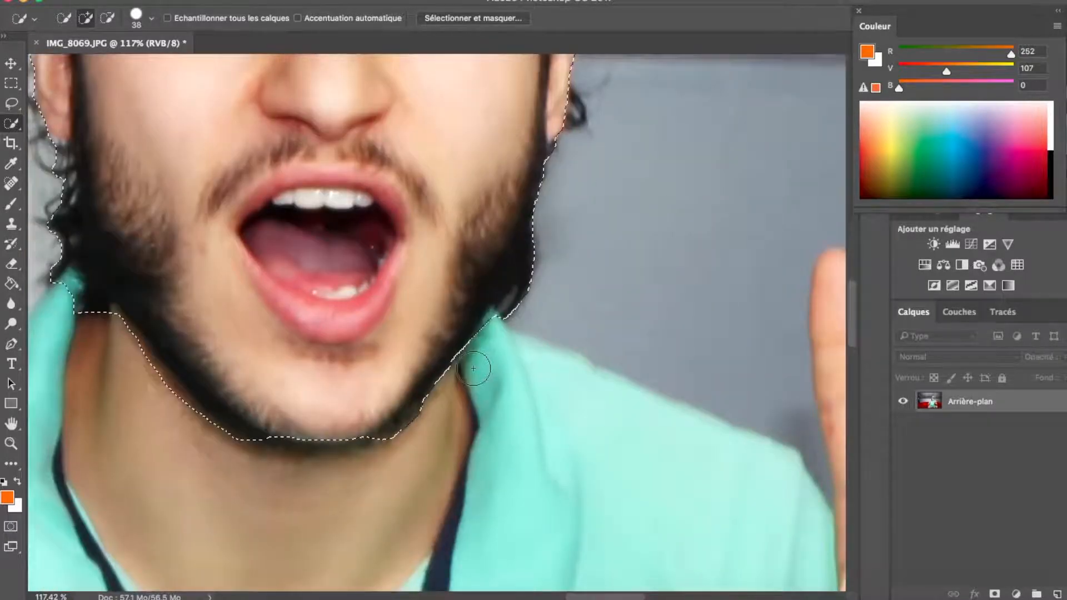
key("alt")
left_click(500, 327, "alt")
scroll(393, 365, "left", 5)
key("alt")
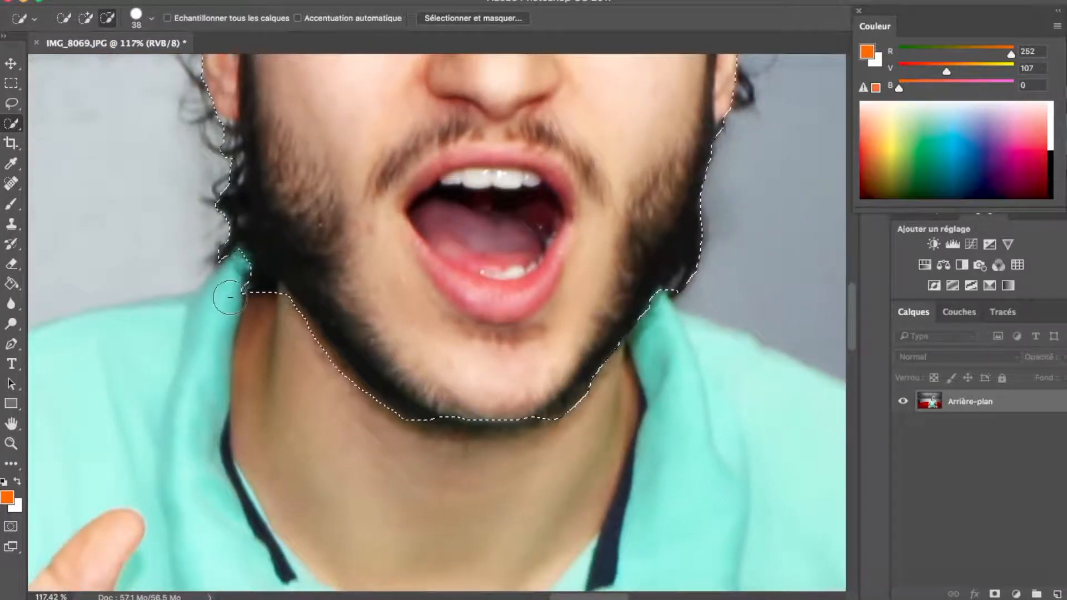
Extend the selection over the cap's upper-left edge and trim the neck from it along the jawline.
scroll(286, 239, "up", 10)
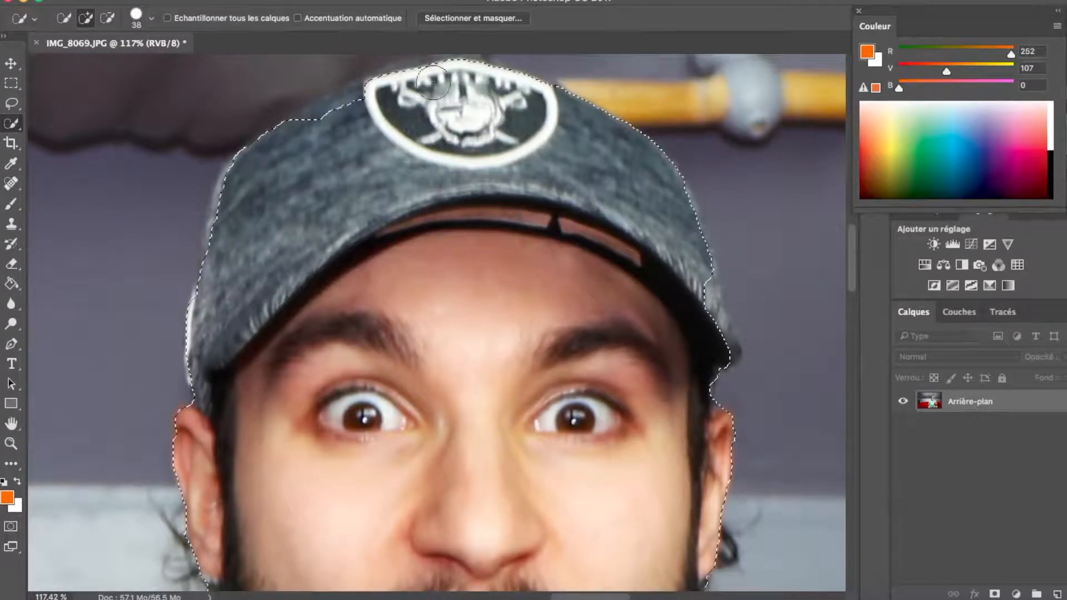
mouse_move(325, 121)
left_mouse_down()
mouse_move(298, 131)
mouse_move(381, 100)
mouse_move(406, 79)
mouse_move(422, 83)
left_mouse_up()
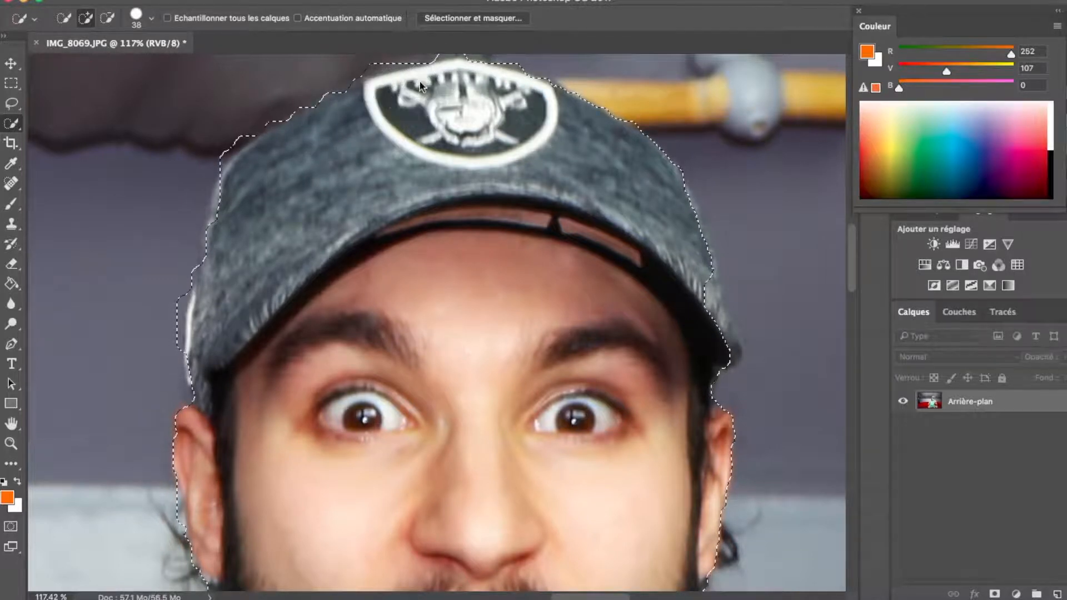
scroll(422, 82, "right", 5)
scroll(423, 82, "down", 1)
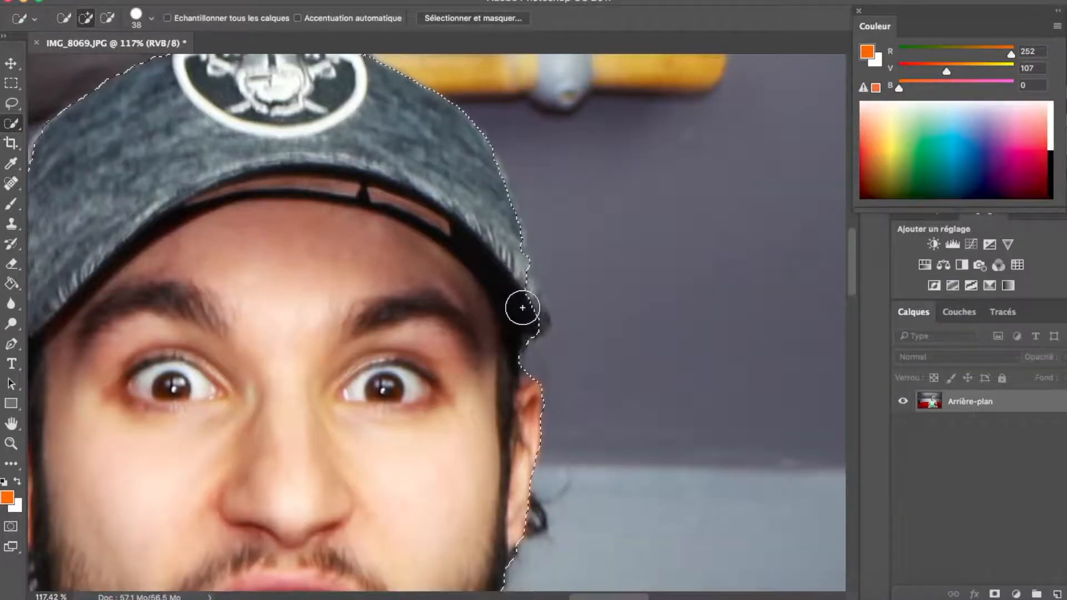
scroll(522, 301, "down", 10)
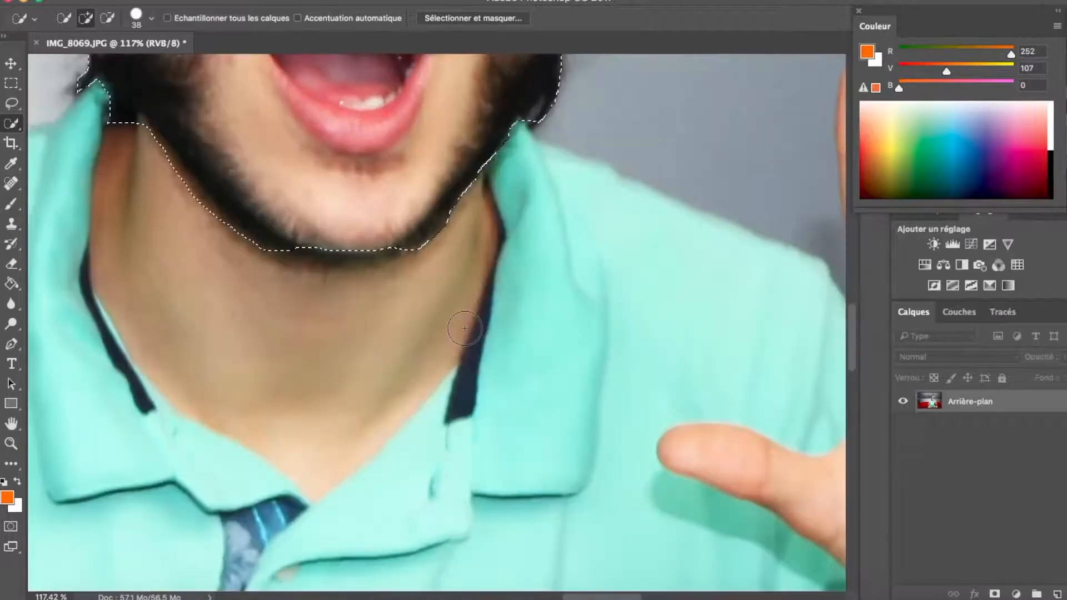
scroll(464, 328, "left", 2)
scroll(465, 328, "up", 2)
scroll(464, 328, "left", 2)
scroll(465, 328, "up", 2)
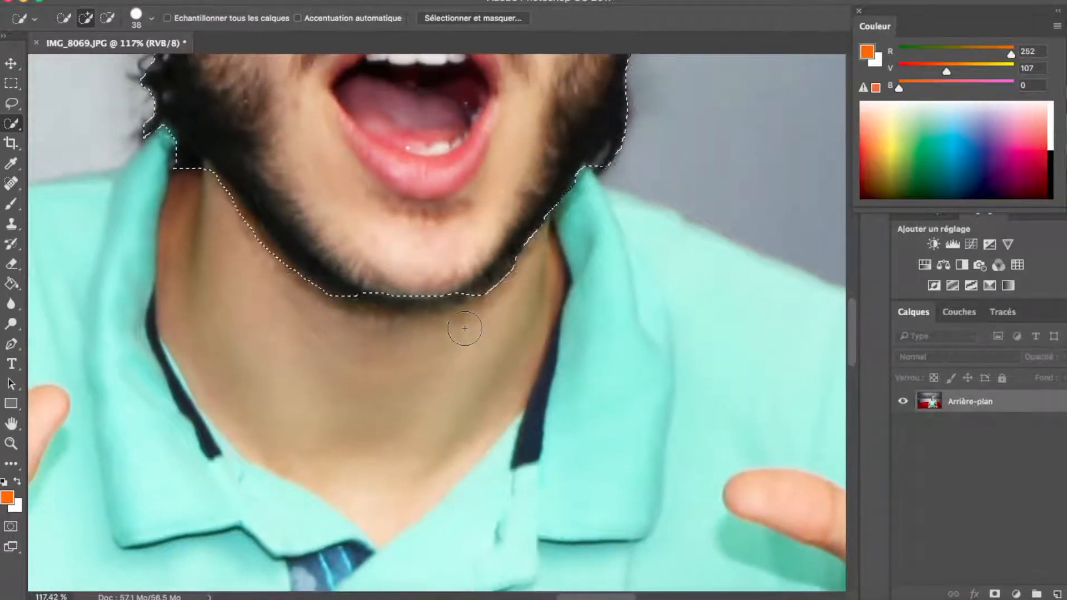
mouse_move(345, 293)
left_mouse_down()
mouse_move(286, 279)
mouse_move(250, 239)
left_mouse_up()
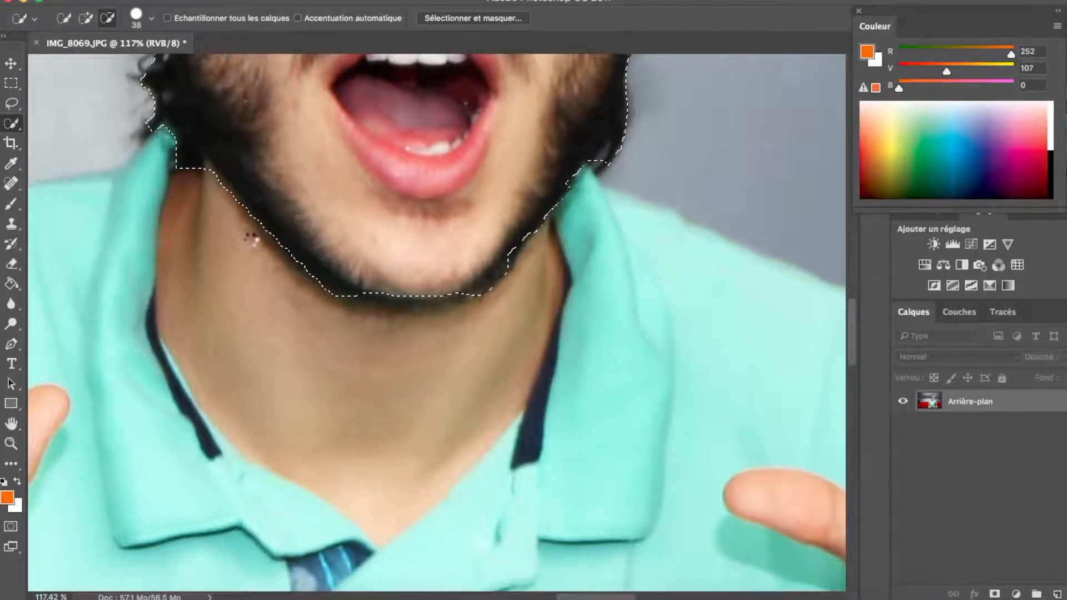
Copy the selected head to a new layer and hide the Arrière-plan layer.
scroll(340, 262, "up", 8)
scroll(339, 262, "down", 3)
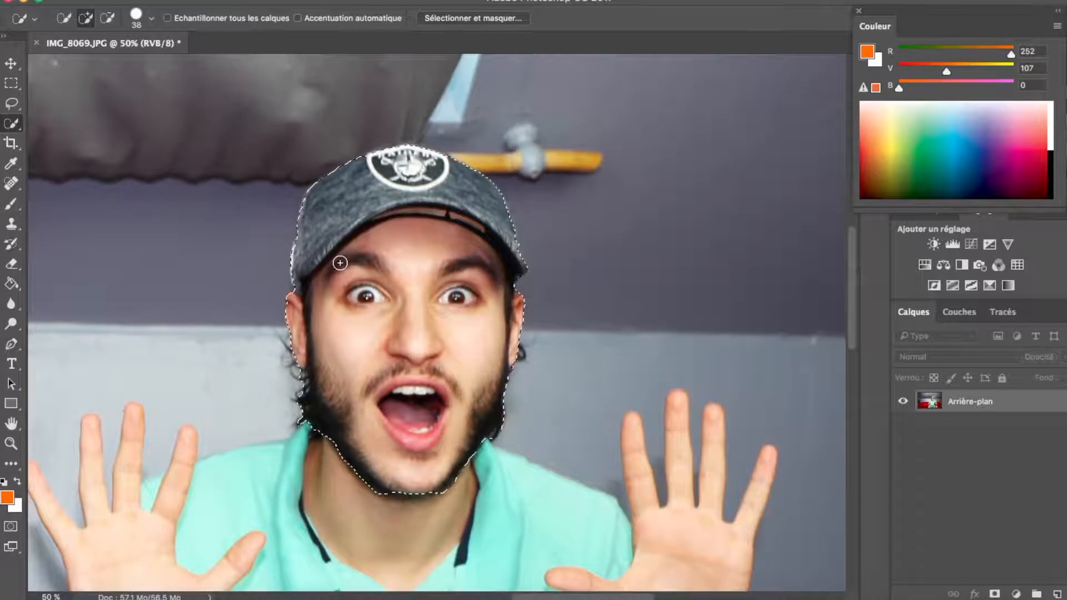
right_click(386, 323)
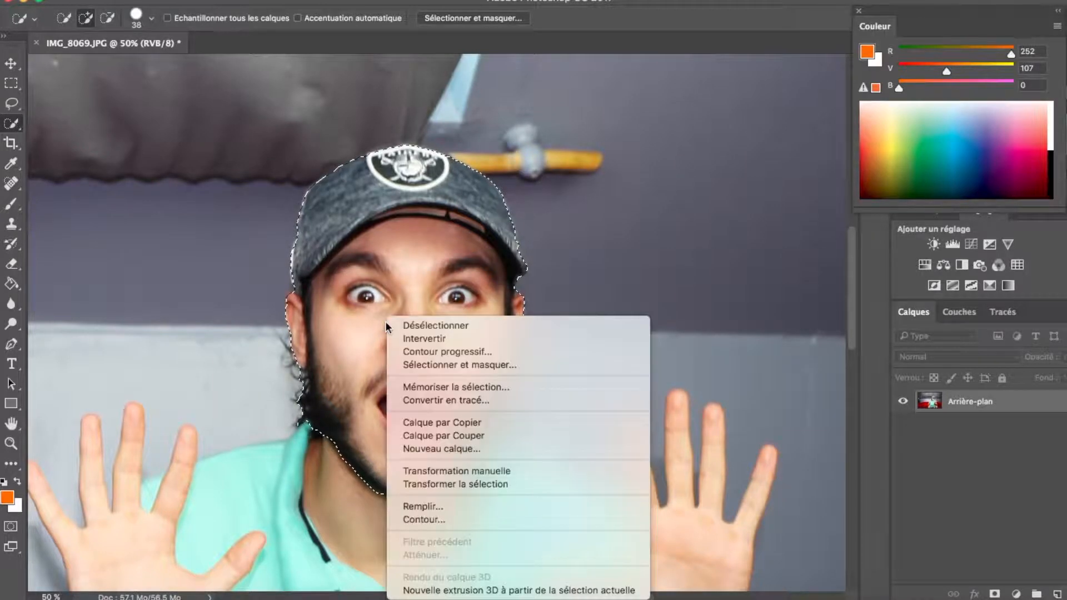
left_click(504, 422)
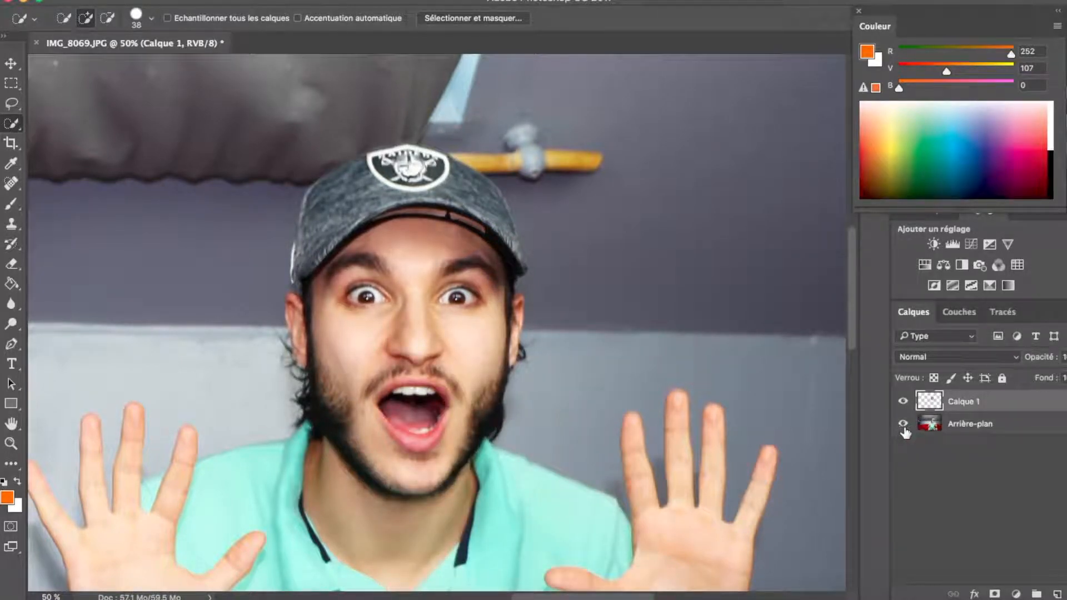
left_click(903, 426)
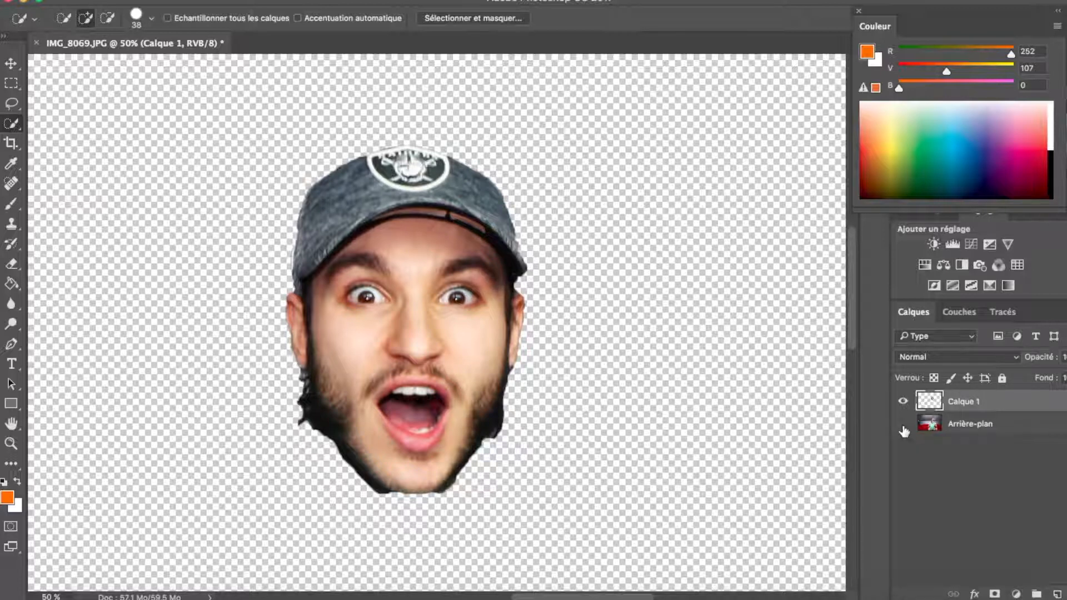
Step back to the head selection on the original photo, and redo the layer copy with the background hidden.
key("alt+super+z")
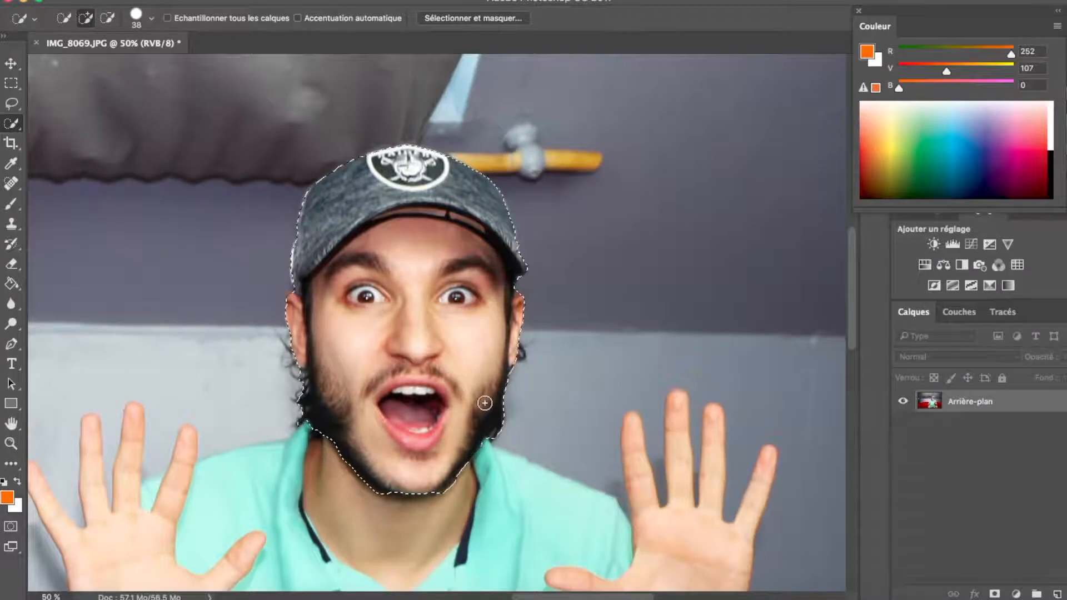
key("shift+super+z")
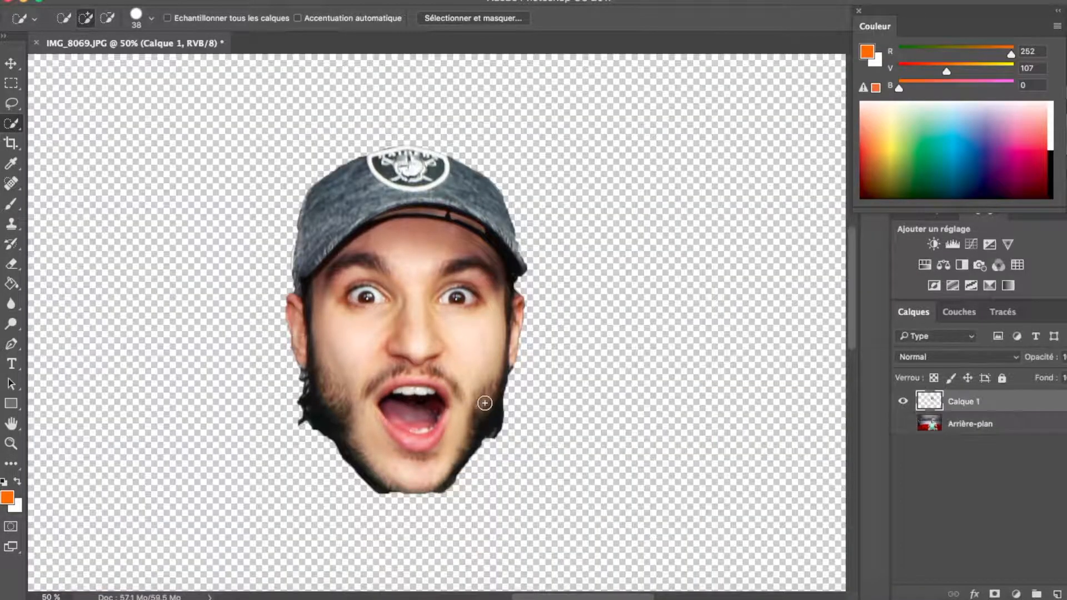
scroll(486, 410, "left", 5)
scroll(486, 410, "down", 1)
scroll(486, 409, "right", 1)
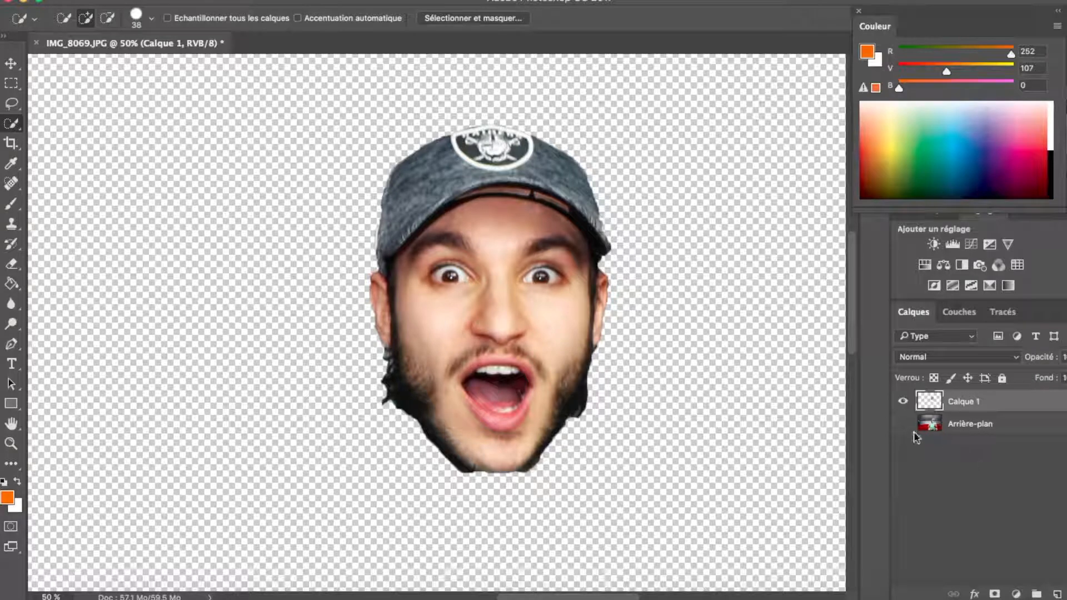
Save the head cutout as a PNG file named test.
left_click(130, 0)
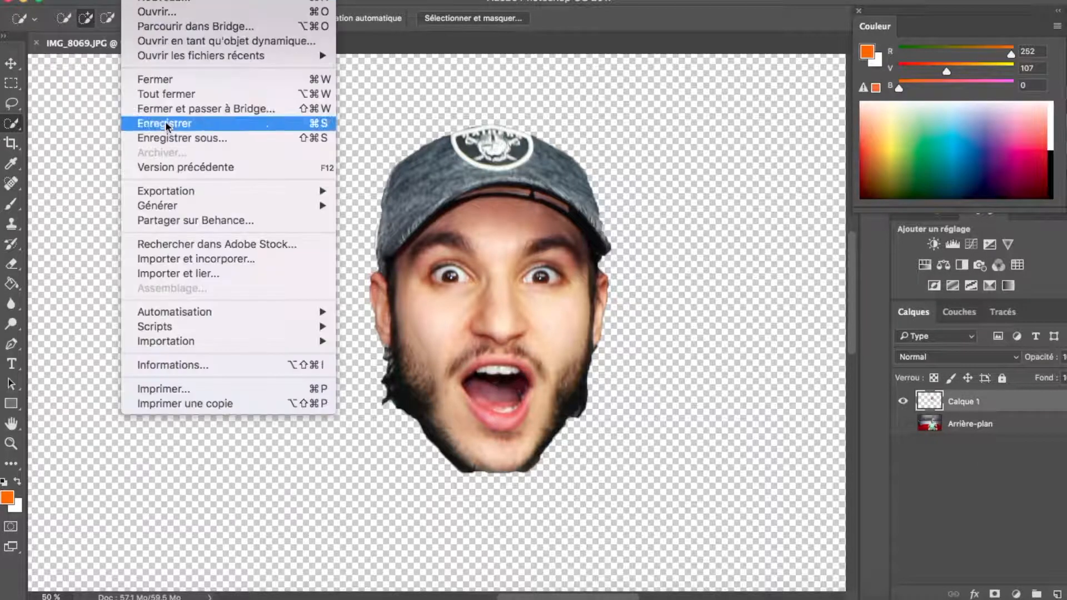
left_click(195, 139)
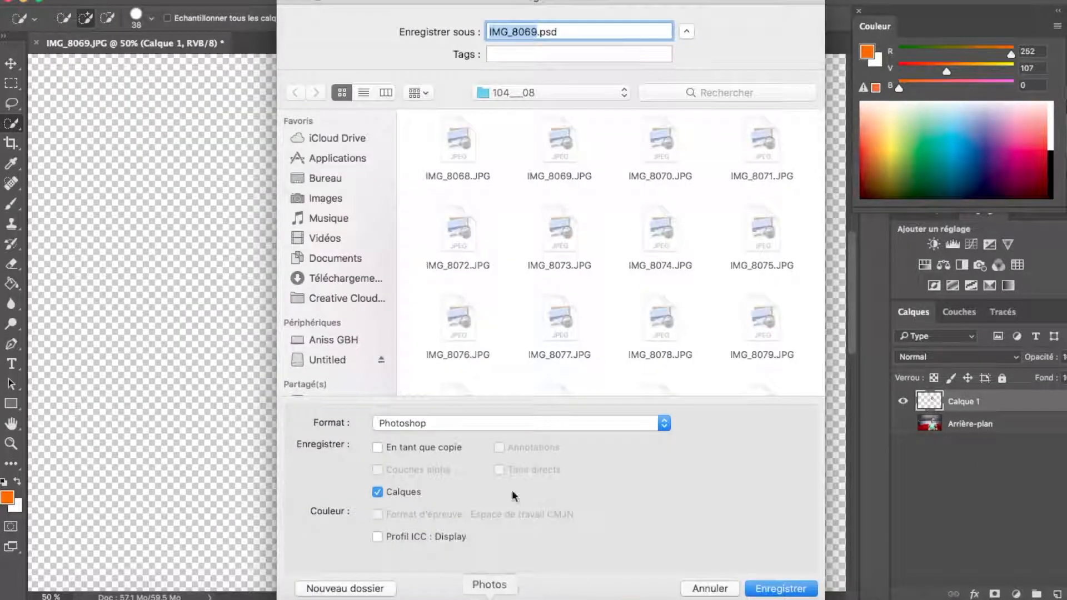
left_click(558, 424)
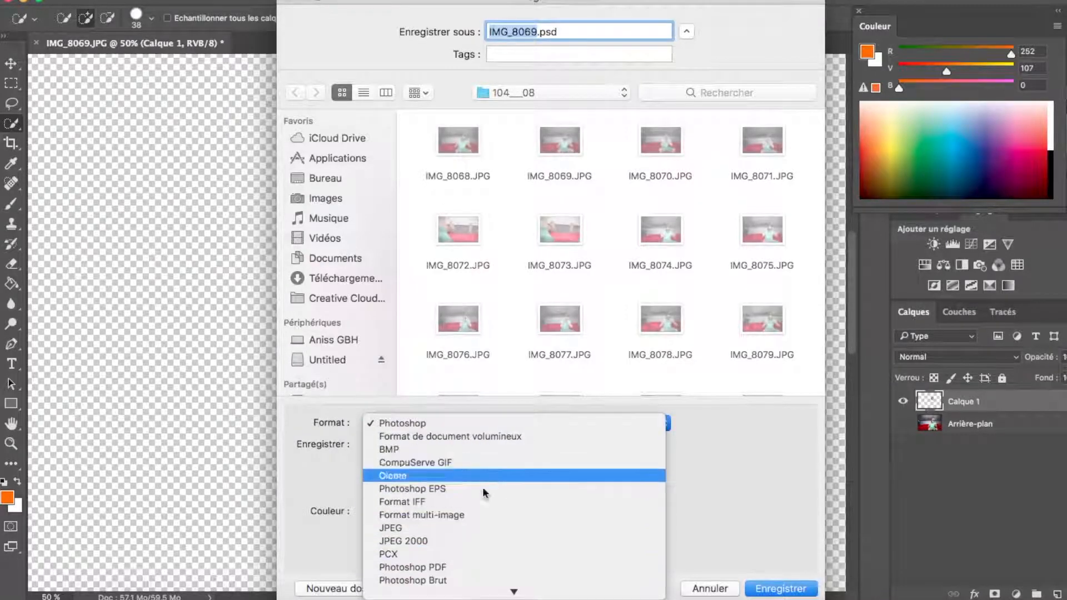
mouse_move(503, 599)
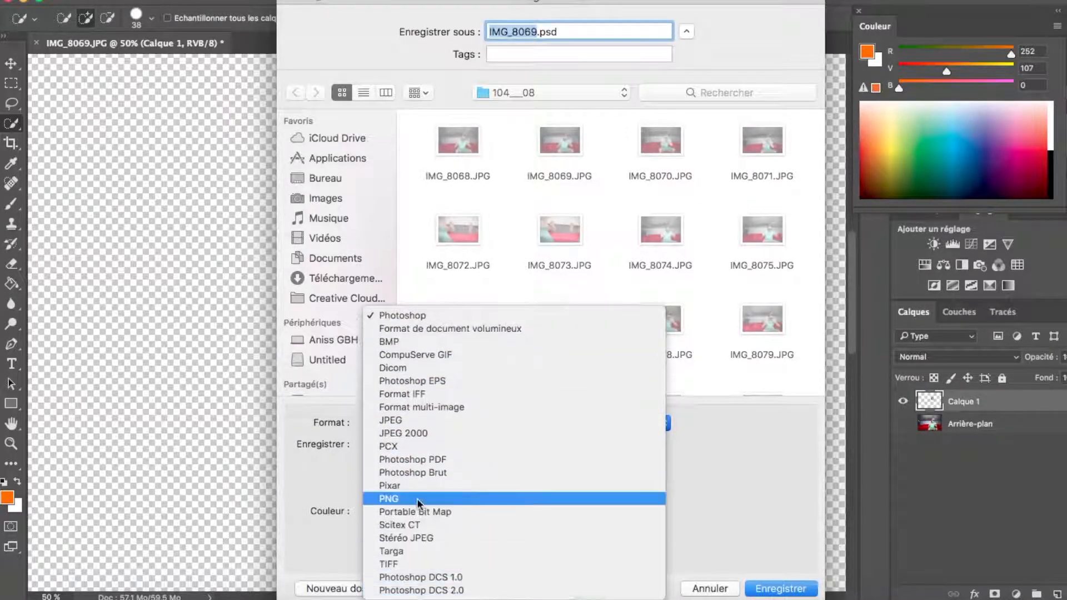
left_click(428, 502)
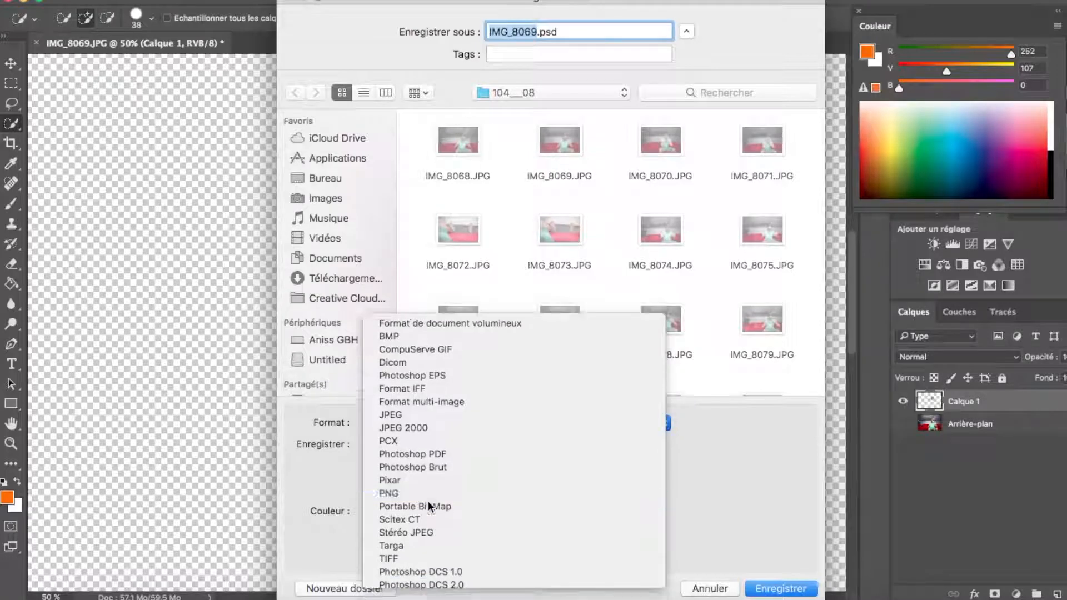
type("test")
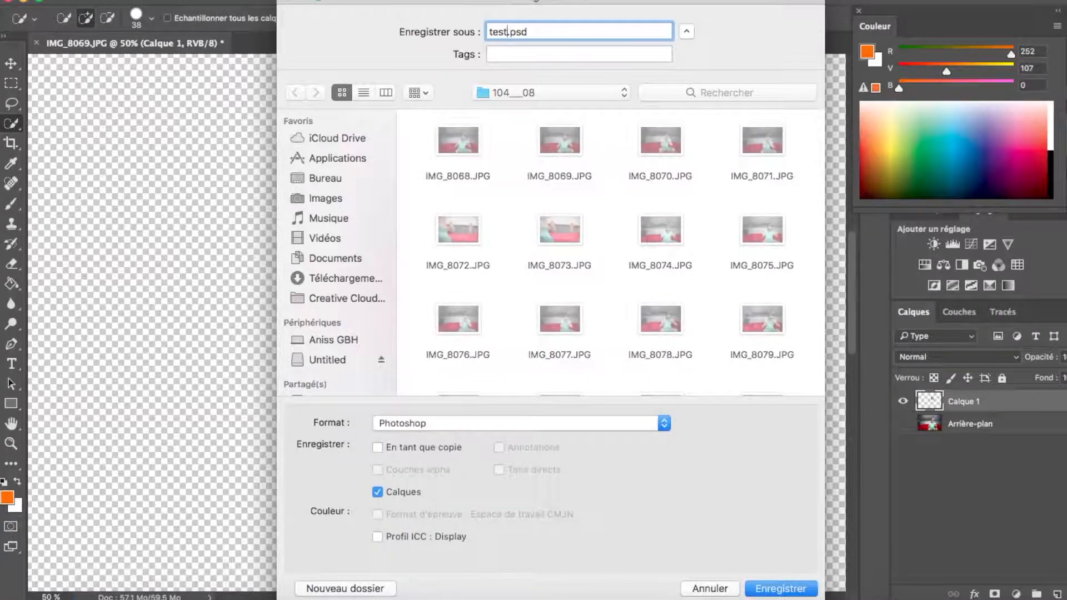
key("Return")
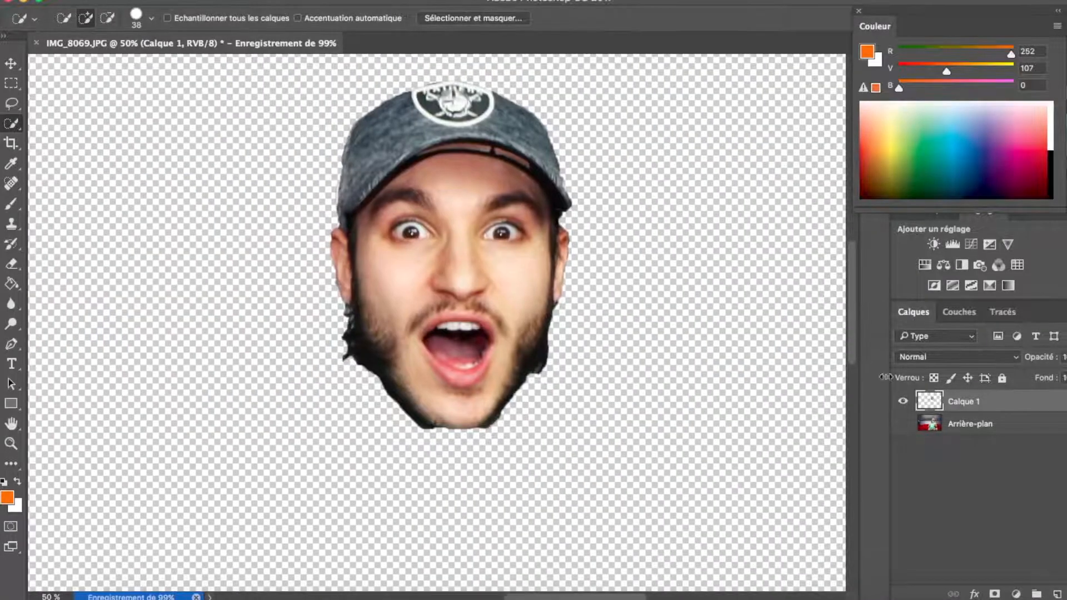
Make the Arrière-plan layer visible again and add a new empty layer above Calque 1.
left_click(902, 424)
scroll(578, 409, "down", 2)
scroll(579, 409, "down", 1)
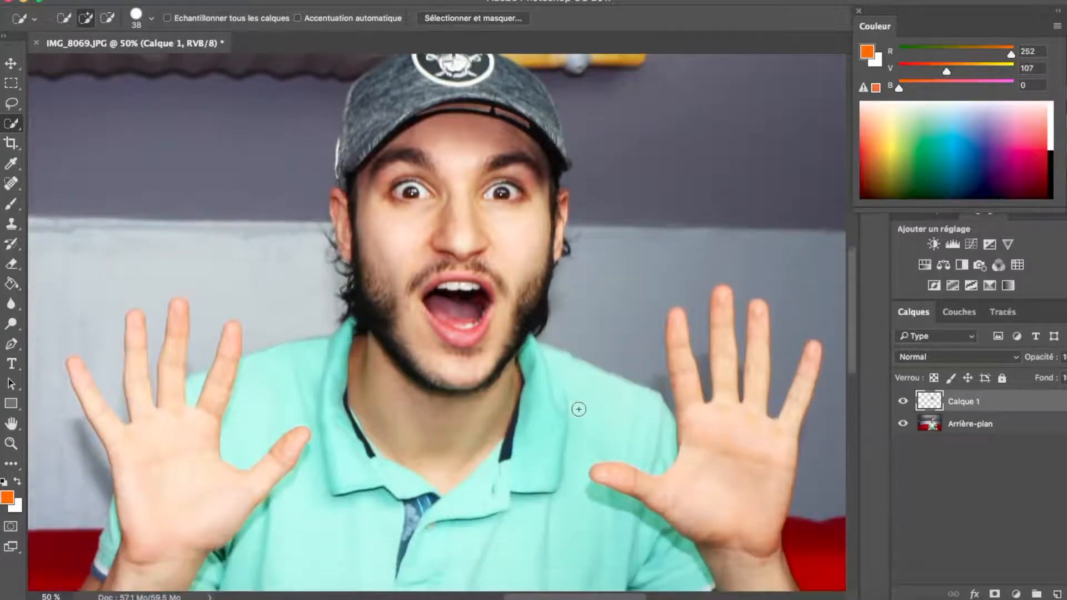
key("super+minus")
key("super+minus")
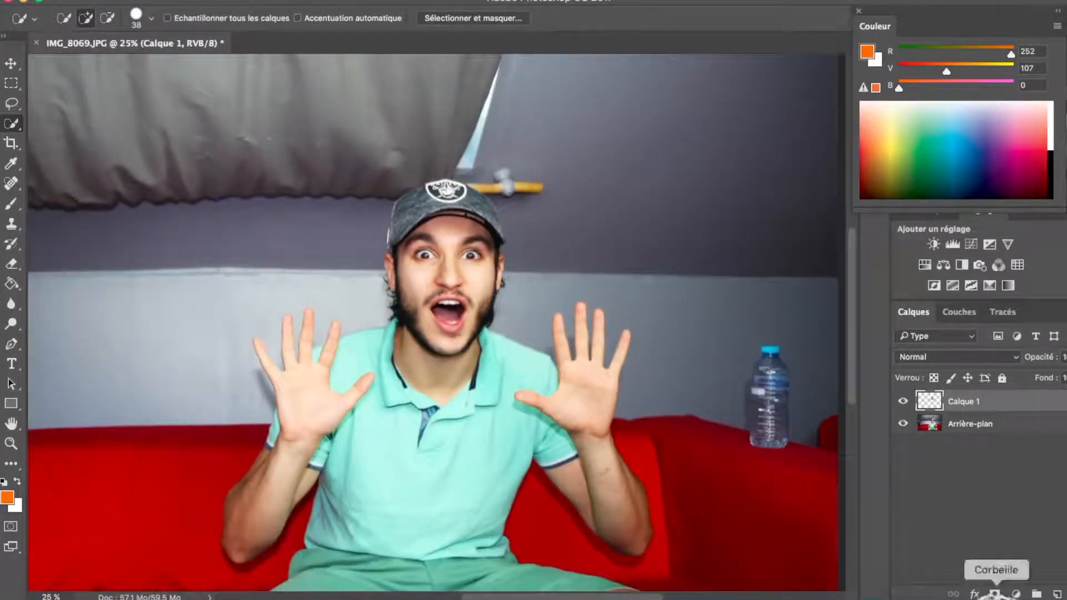
left_click(1057, 594)
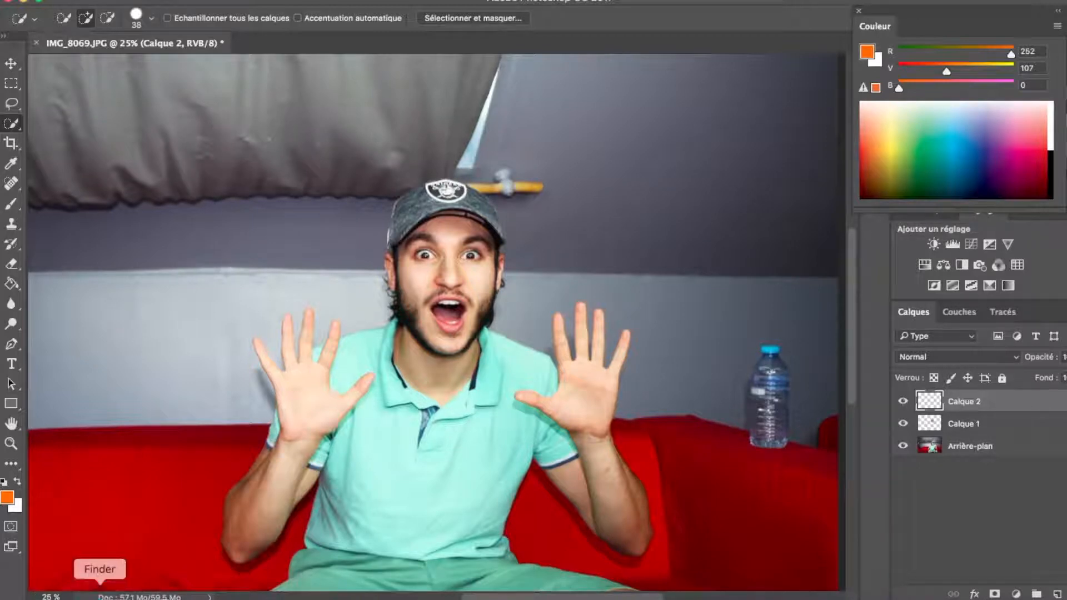
Place the test image from the Bureau folder into the photo and move the pasted head to the other side of the man's head.
left_click(100, 599)
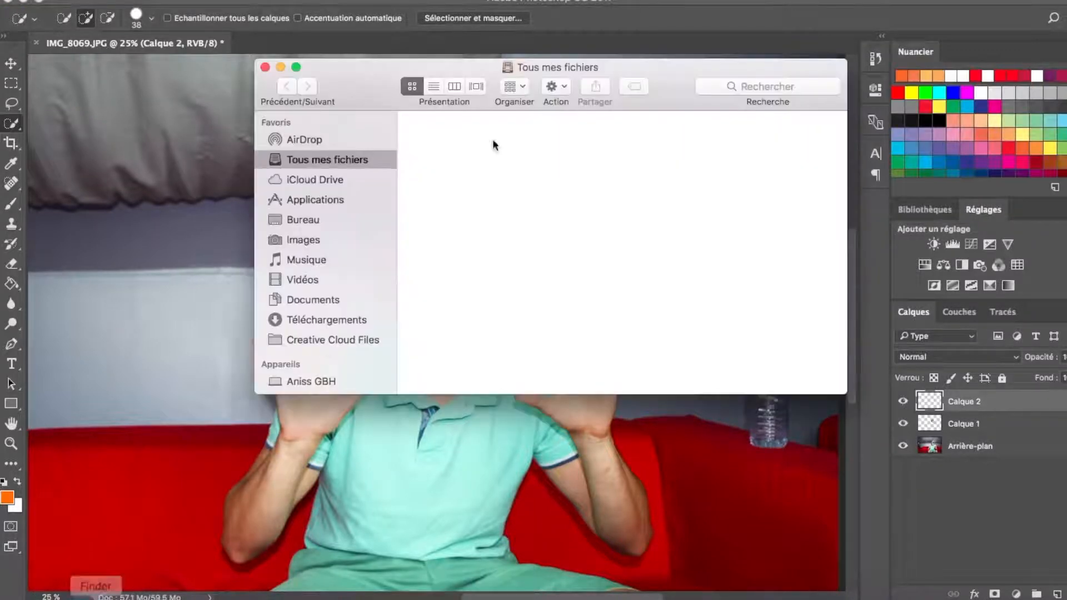
left_click(328, 219)
left_click_drag(443, 142, 162, 217)
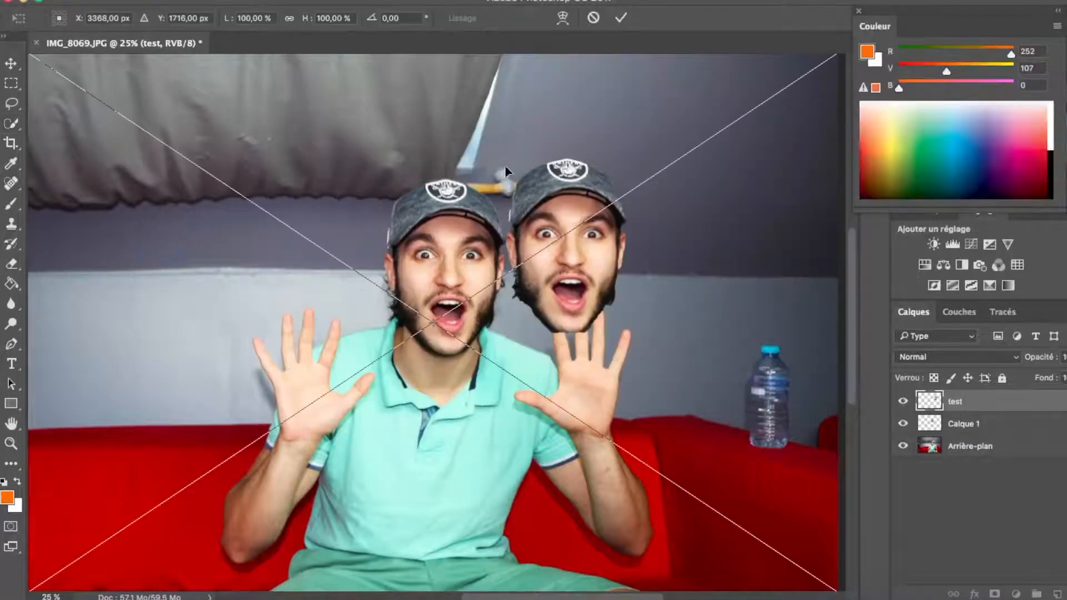
left_click_drag(561, 193, 282, 192)
key("super+minus")
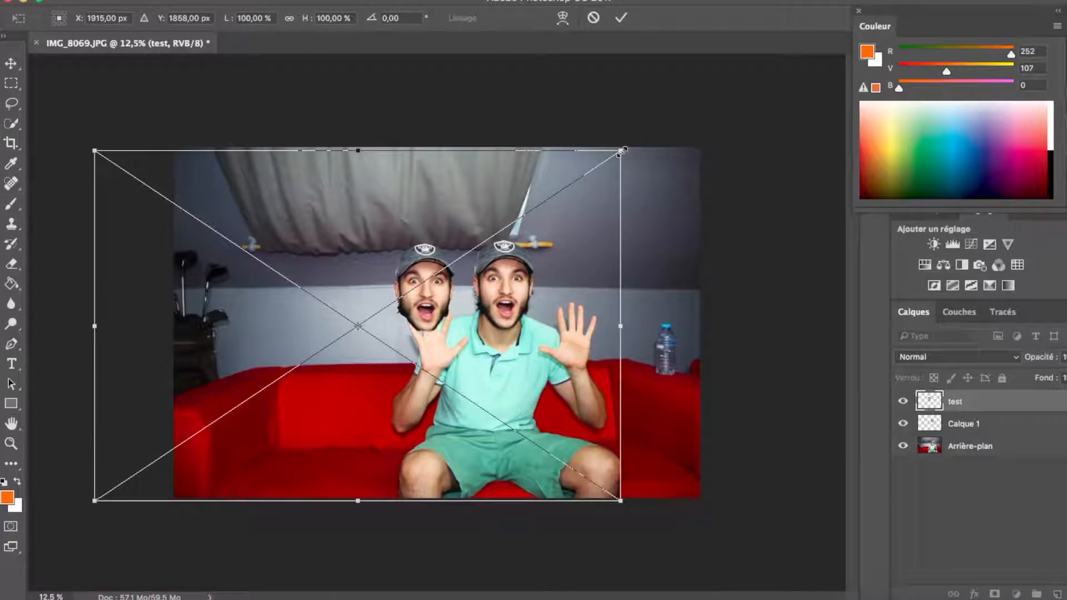
Try stretching the placed head freely, undo that, and scale it up proportionally to about 124%.
left_click_drag(622, 153, 620, 221)
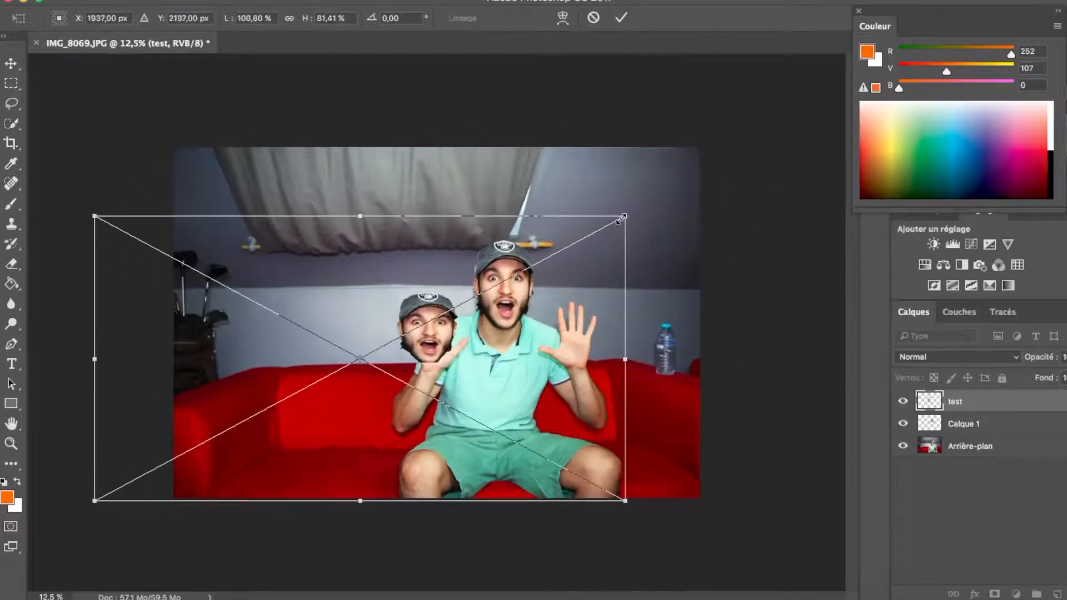
key("super+z")
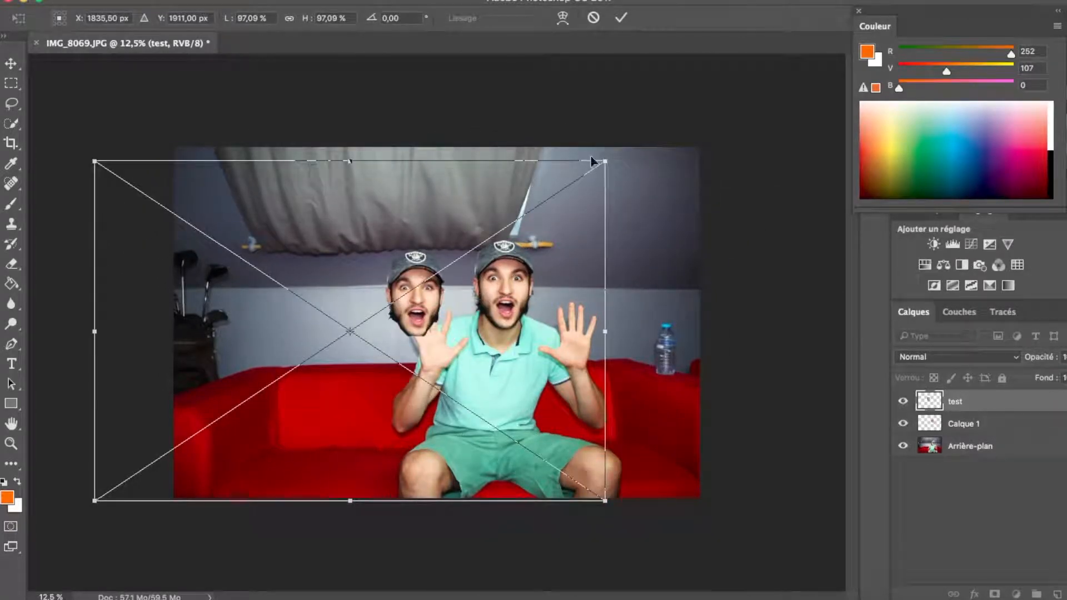
left_click_drag(606, 162, 749, 65)
key("Return")
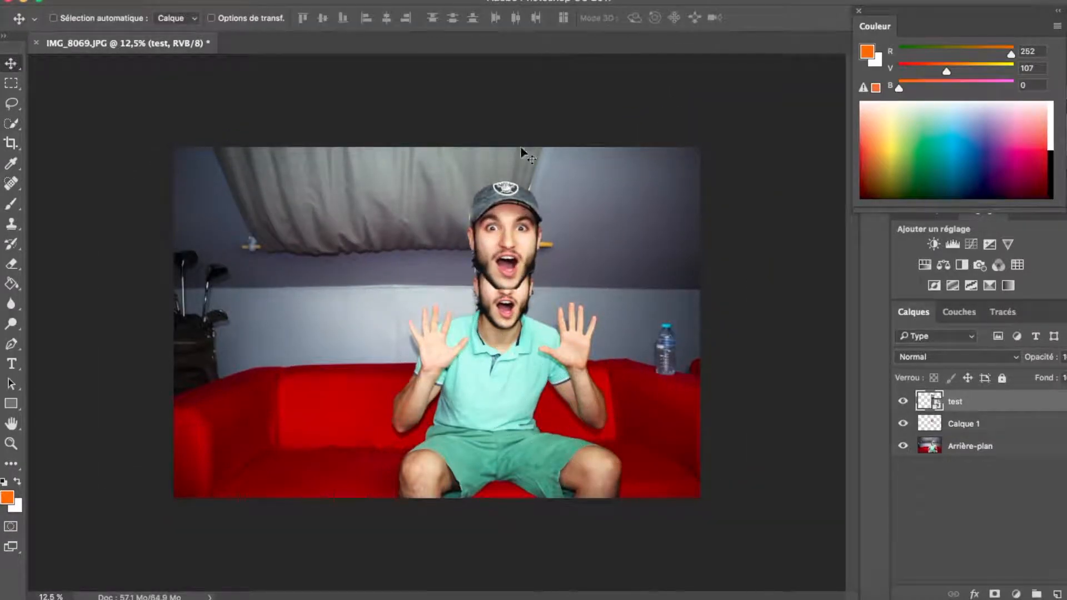
Shrink the test head proportionally to about 78% and set it on the raised hand nearest the water bottle.
left_click_drag(519, 231, 570, 292)
key("ctrl+t")
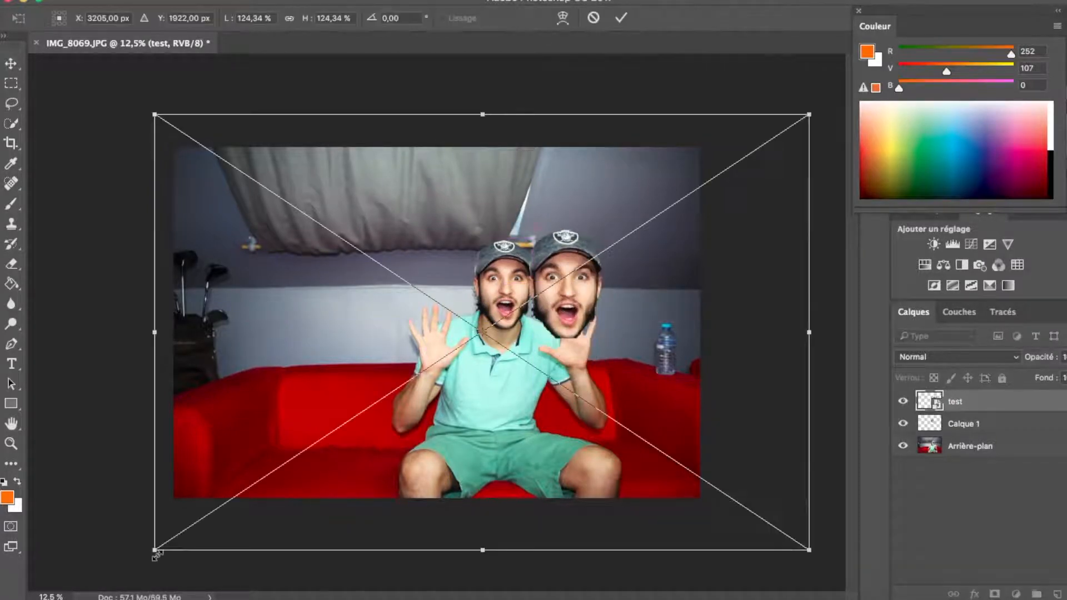
left_click_drag(154, 550, 374, 354)
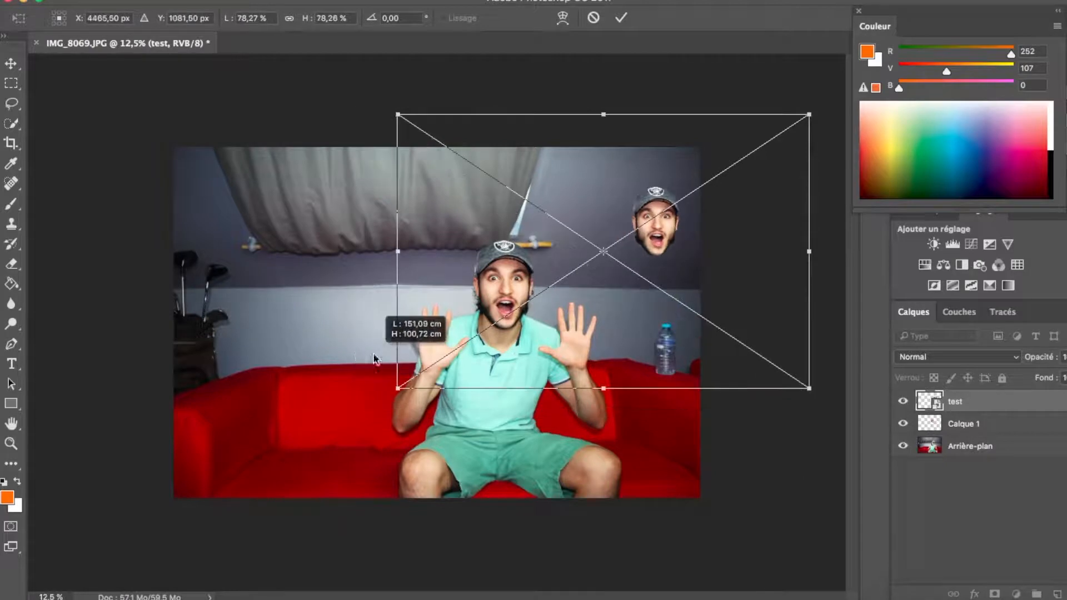
left_click_drag(662, 220, 584, 315)
key("Return")
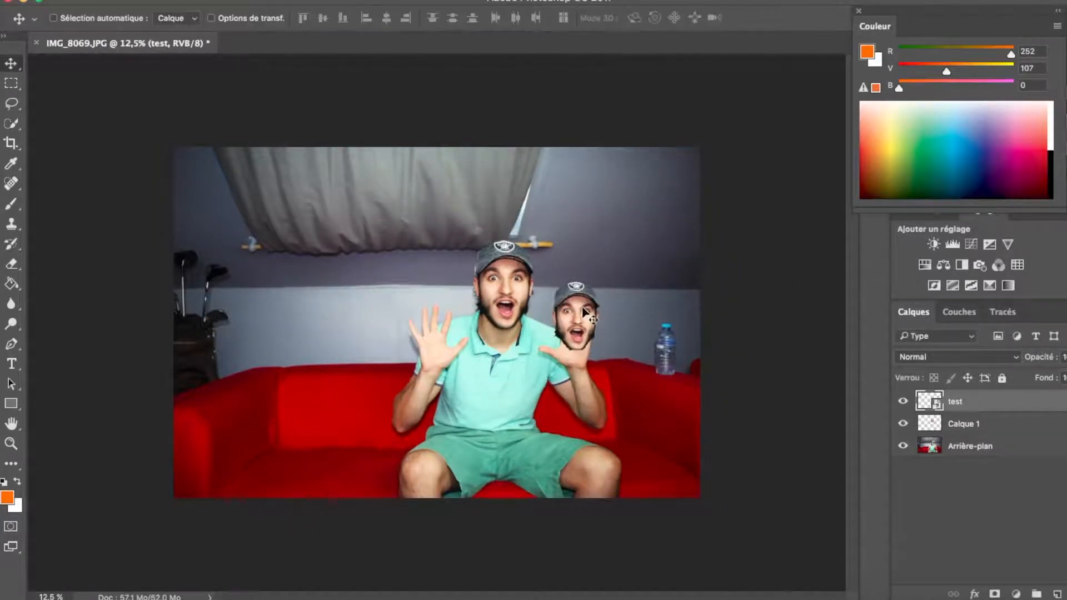
Duplicate the test layer and move the copied head onto the man's other raised hand.
left_click_drag(978, 403, 1057, 593)
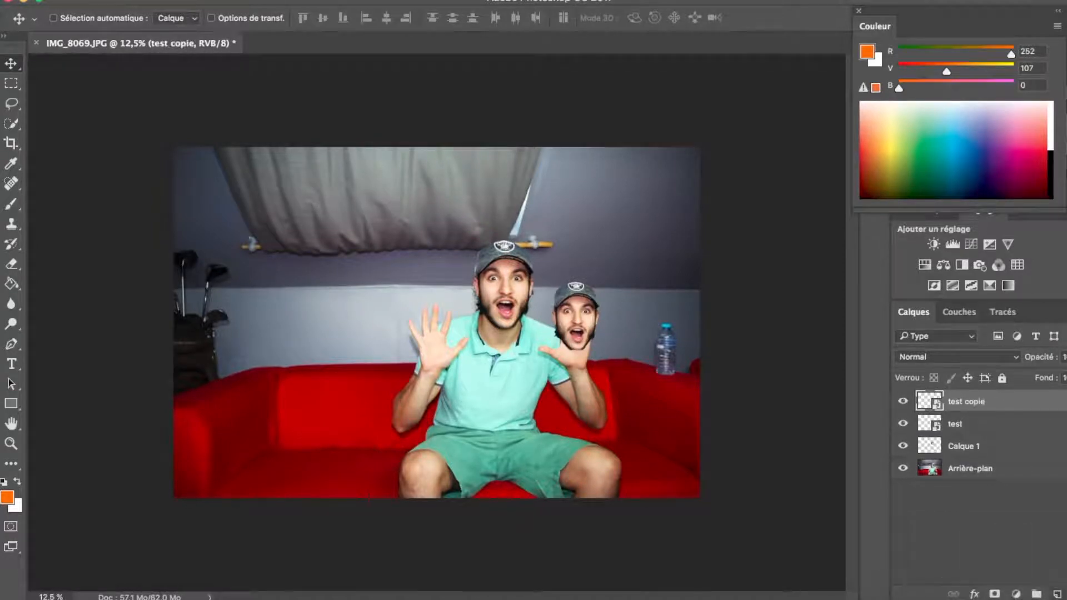
left_click_drag(582, 315, 439, 315)
key("ctrl+plus")
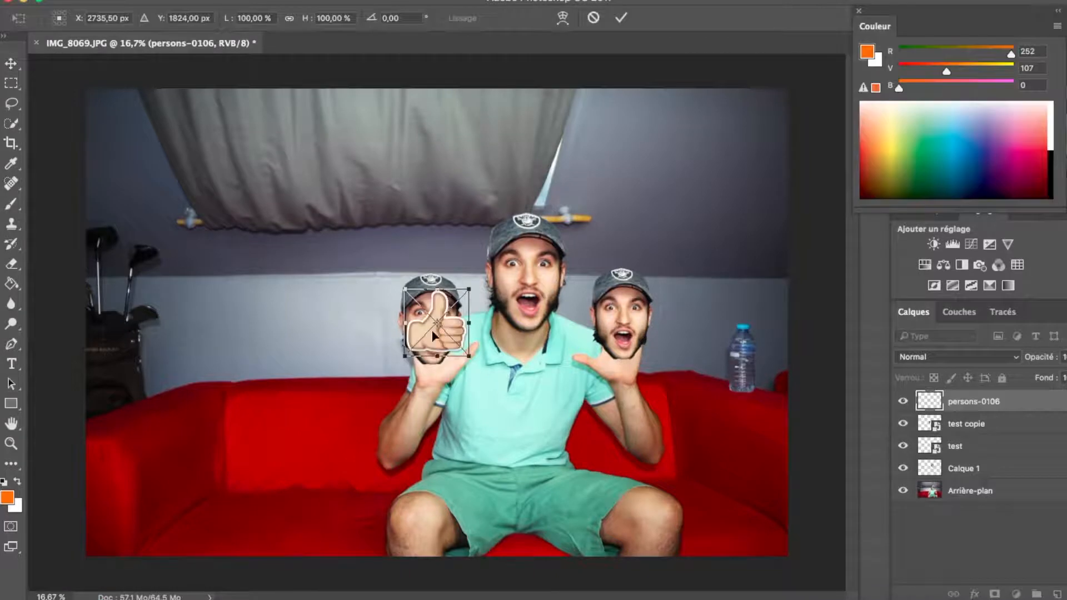
Try the persons-0106 thumbs-up image on the wall beside the man, and cancel its placement.
left_click_drag(432, 329, 288, 308)
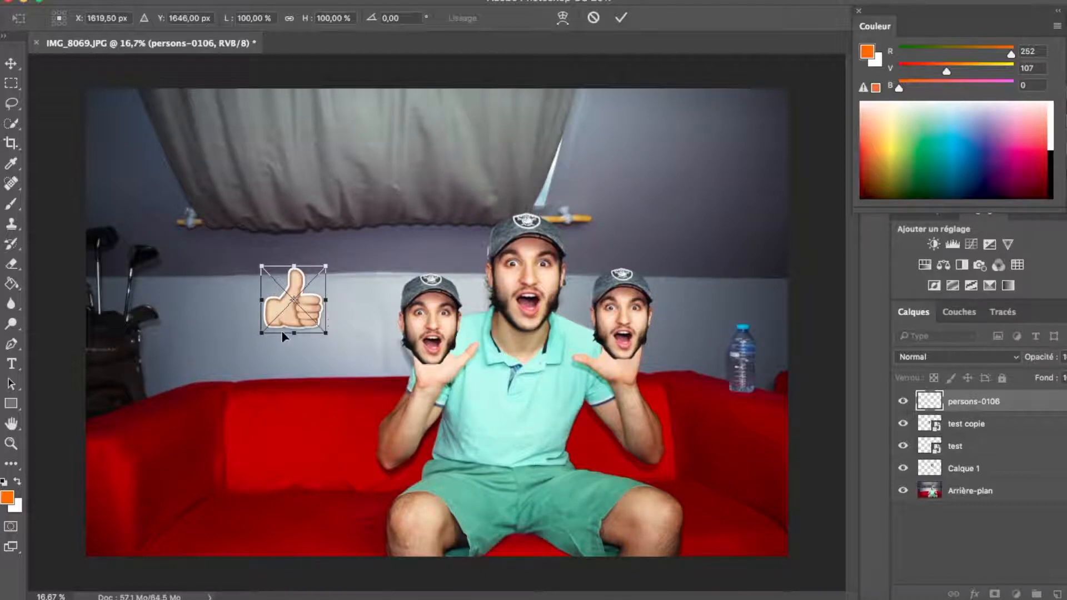
key("Escape")
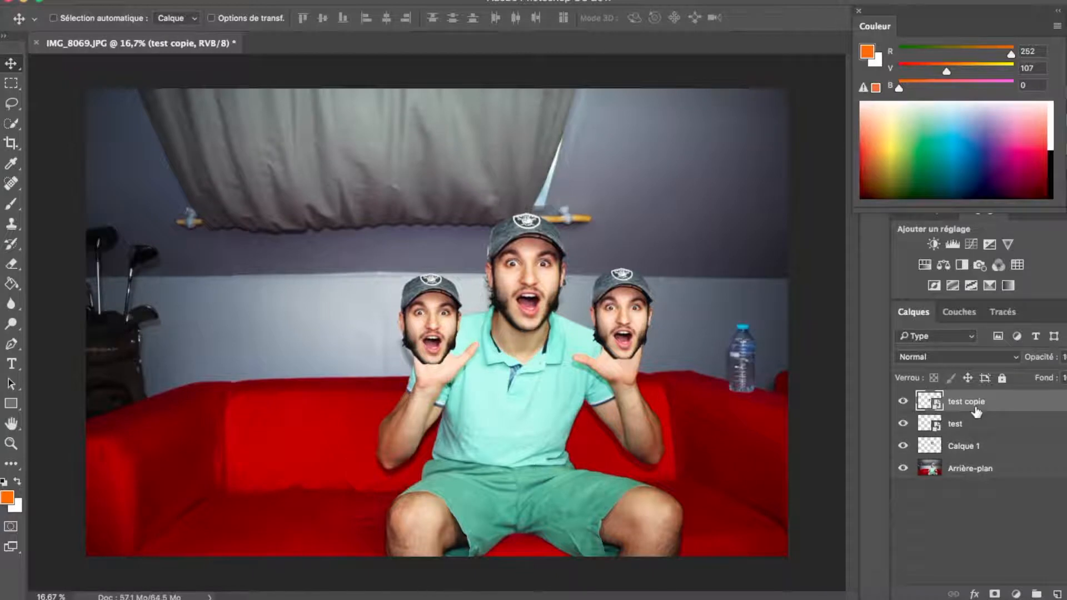
Delete the test copie and test layers and hide the Arrière-plan layer.
key("Delete")
key("Delete")
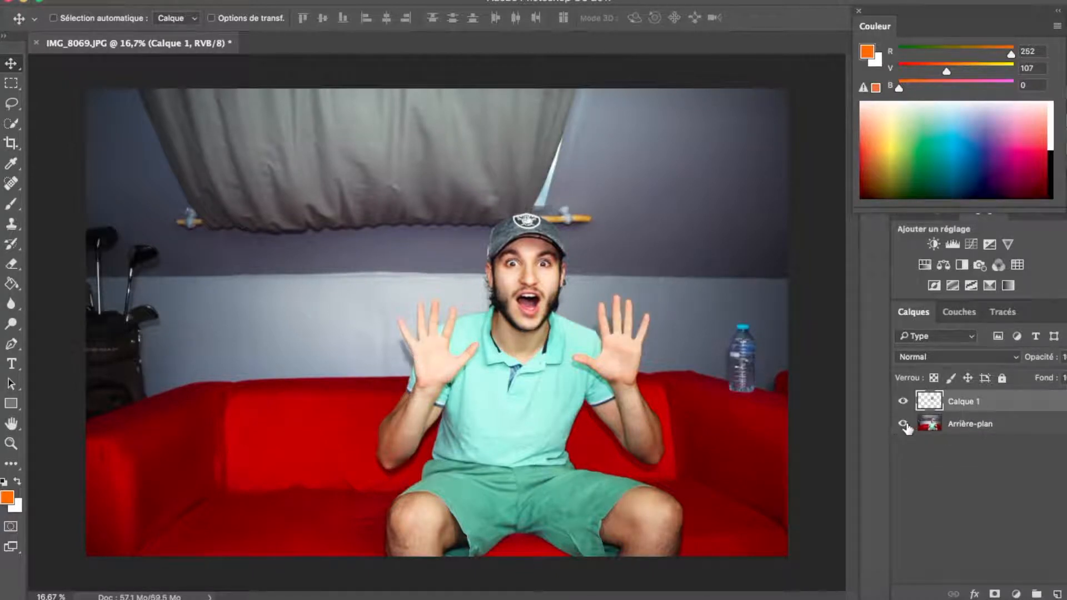
left_click(904, 425)
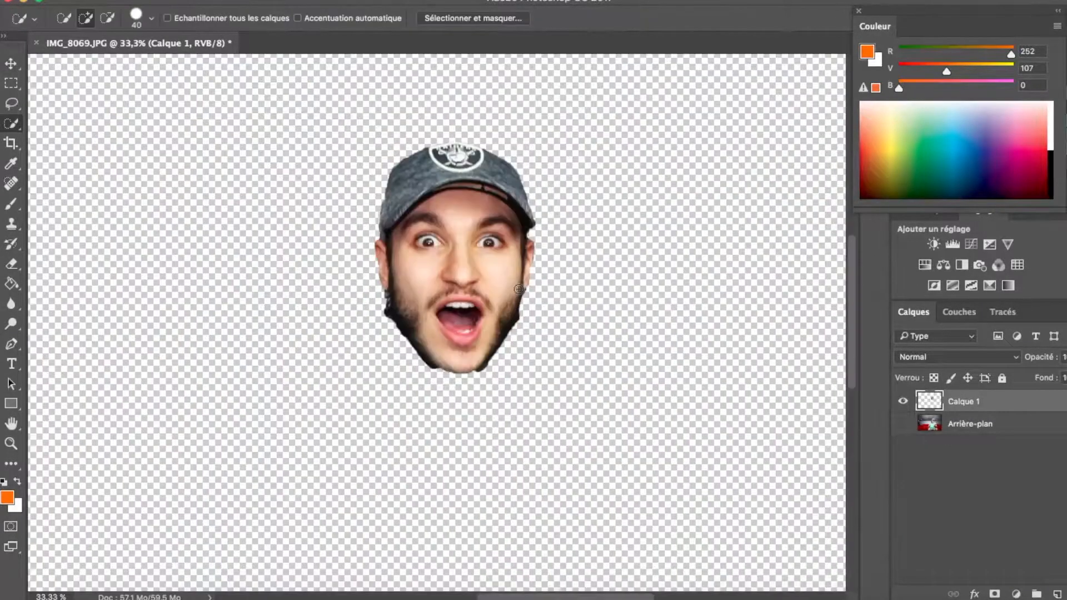
scroll(517, 289, "up", 3)
scroll(603, 356, "down", 3)
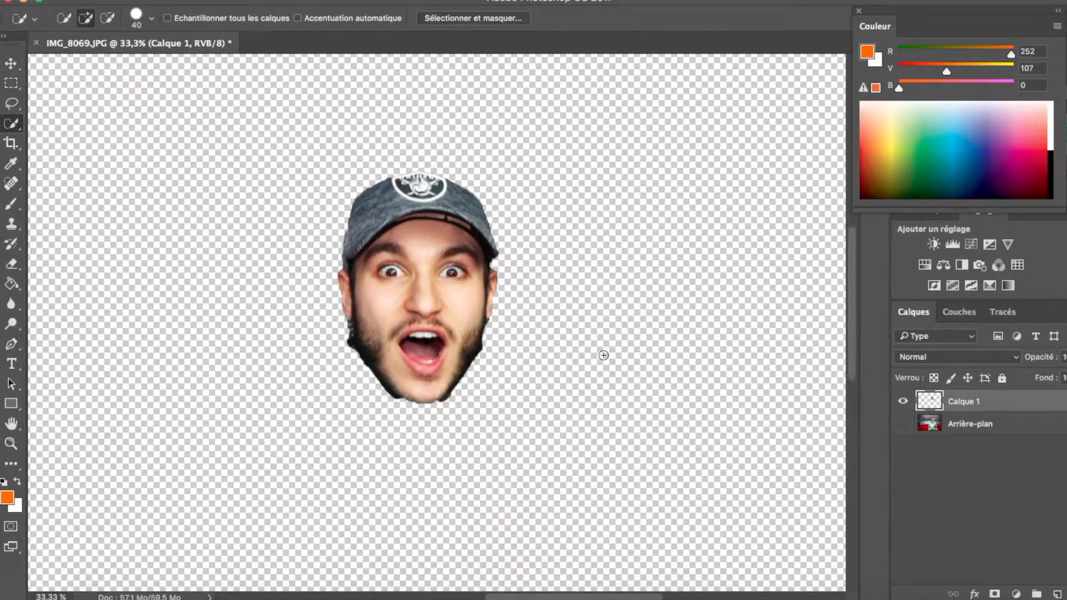
Add a drop shadow (Ombre portée) to Calque 1 with a distance of 73 px and a size of 68 px.
double_click(1030, 409)
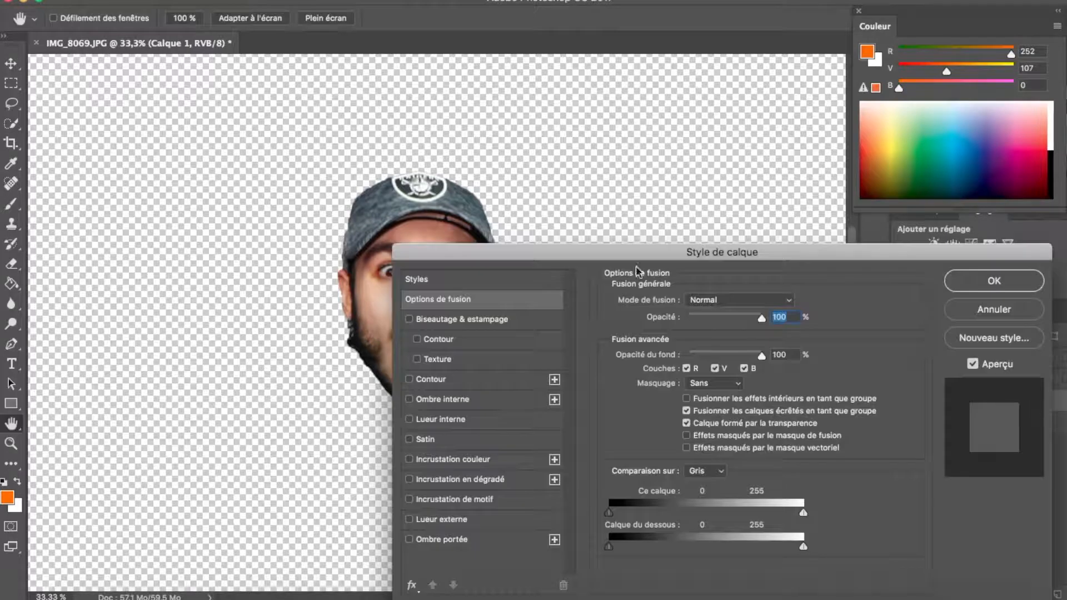
left_click_drag(624, 256, 794, 118)
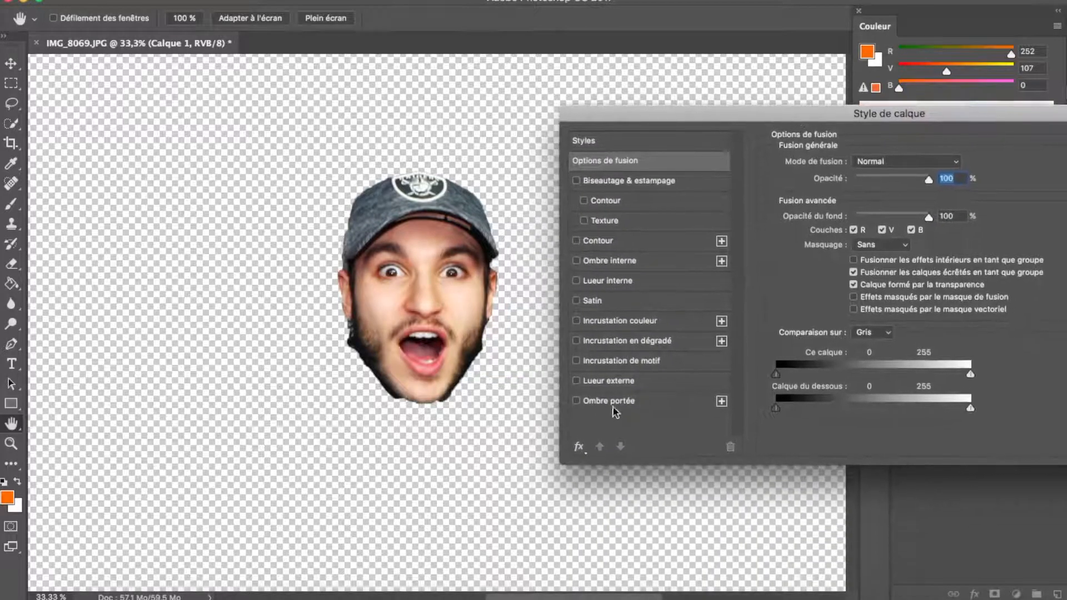
left_click(576, 401)
left_click(612, 401)
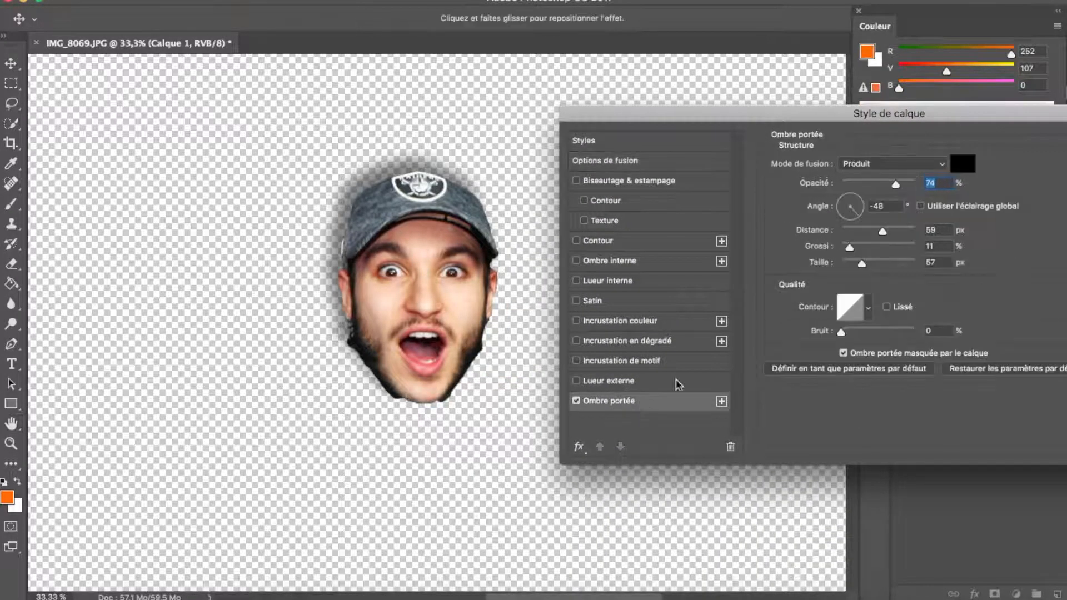
left_click_drag(882, 232, 865, 265)
Add a white 10 px outer stroke (Contour) around the head on Calque 1 and apply the layer style.
left_click_drag(718, 116, 692, 89)
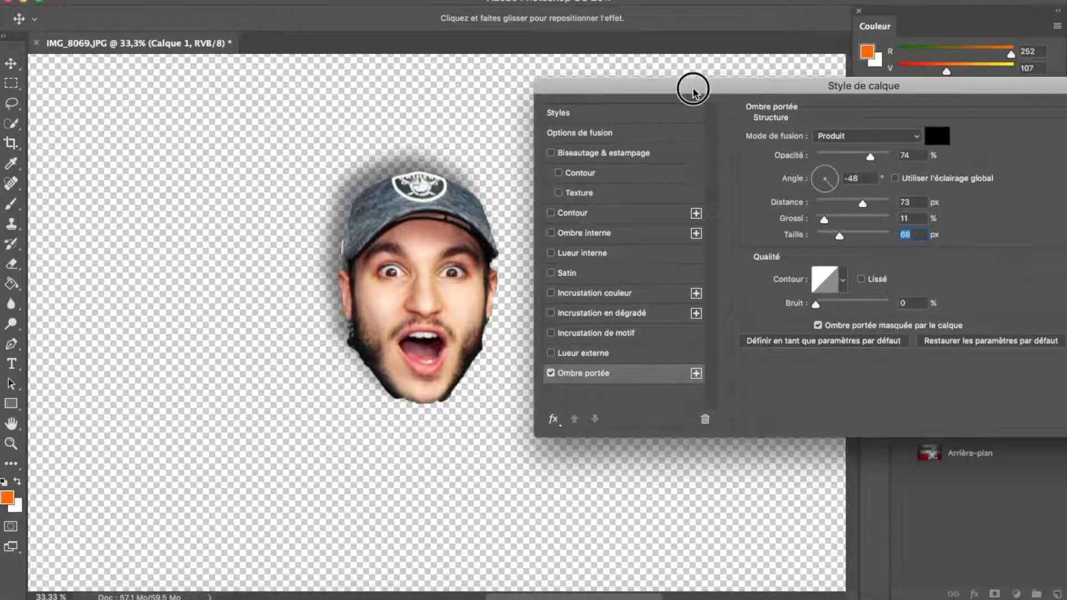
left_click(551, 213)
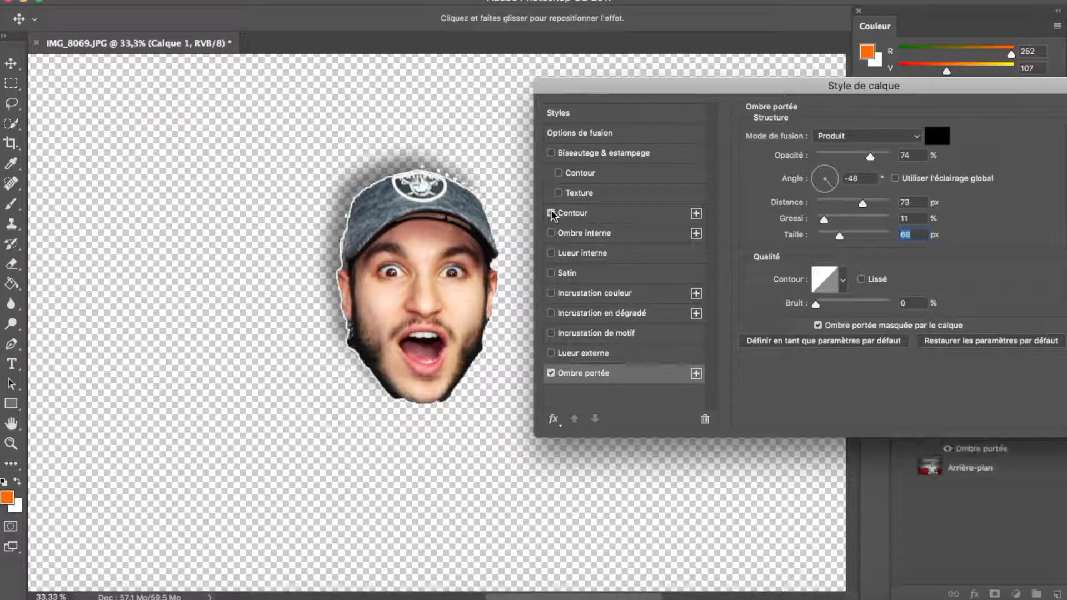
left_click(586, 215)
left_click_drag(831, 134, 837, 136)
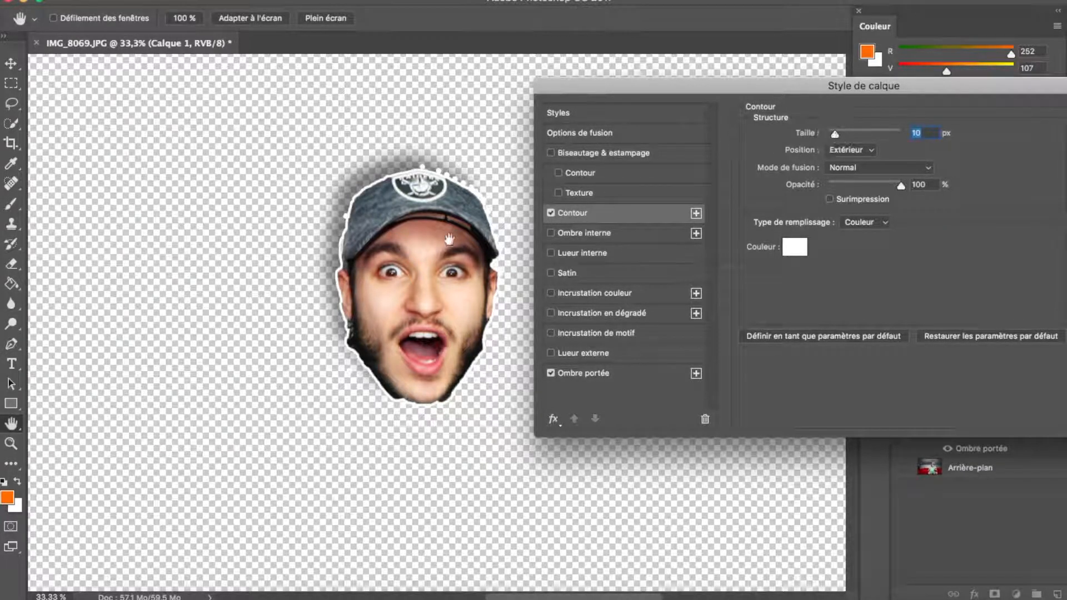
left_click_drag(670, 89, 569, 89)
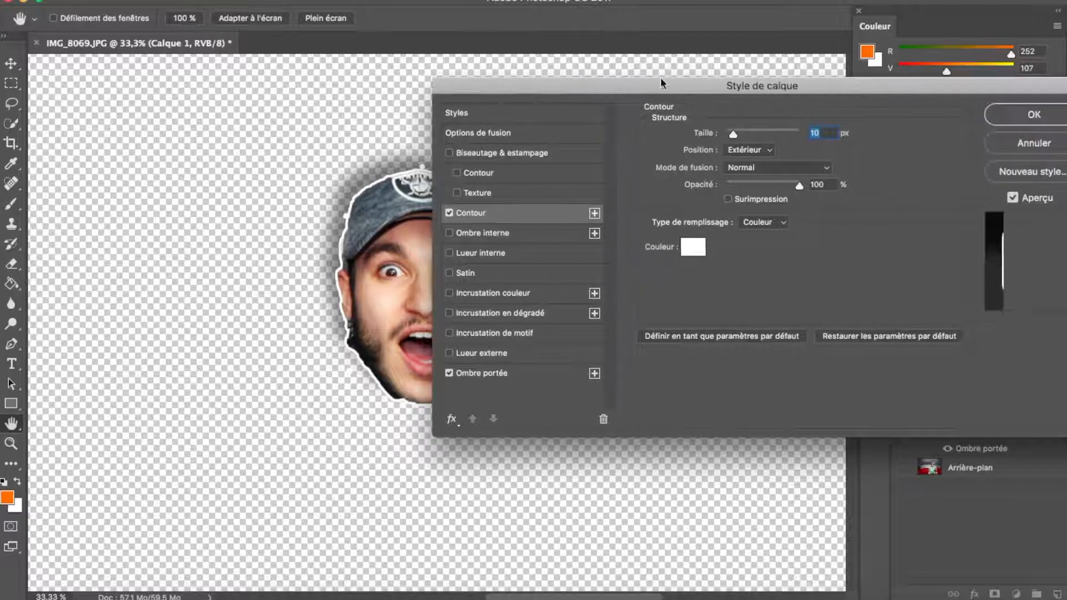
left_click(1021, 121)
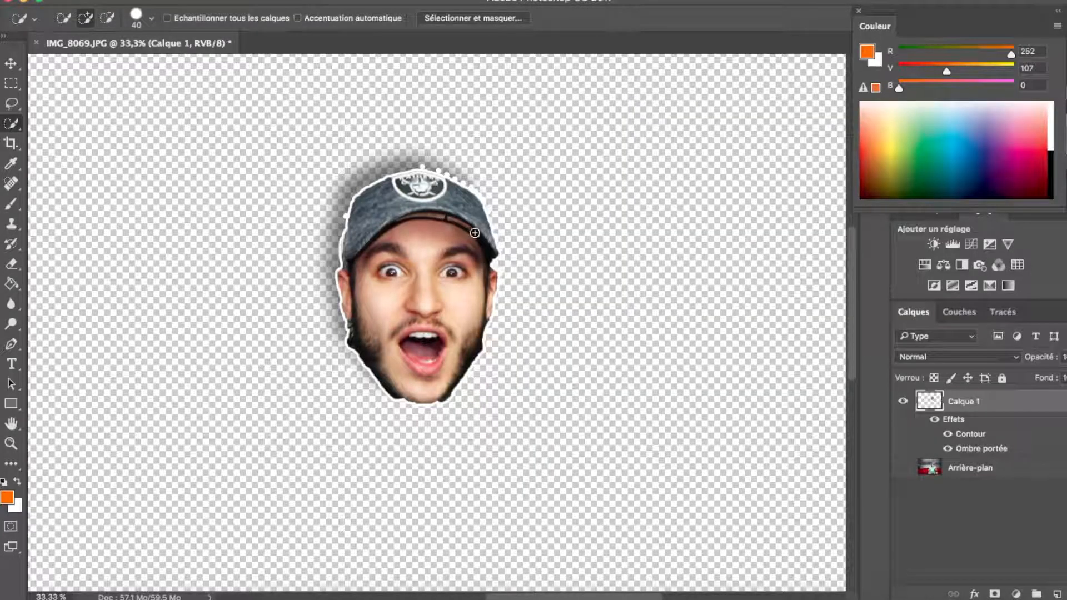
scroll(484, 236, "up", 4)
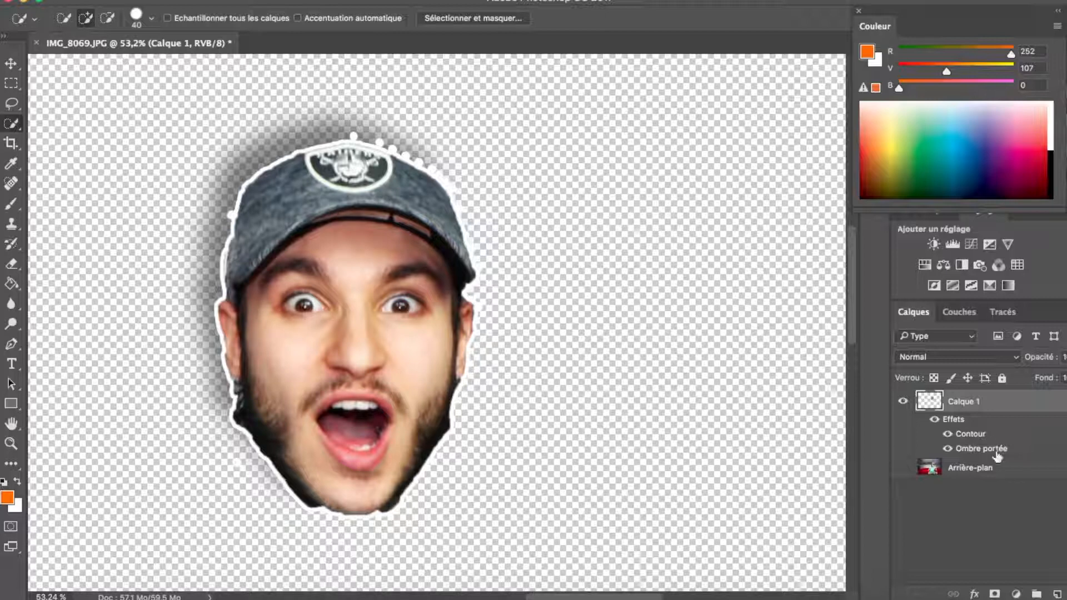
Try reducing the white outer stroke (Contour) on Calque 1 to 8 px, and cancel the layer style changes.
double_click(1008, 403)
left_click(565, 212)
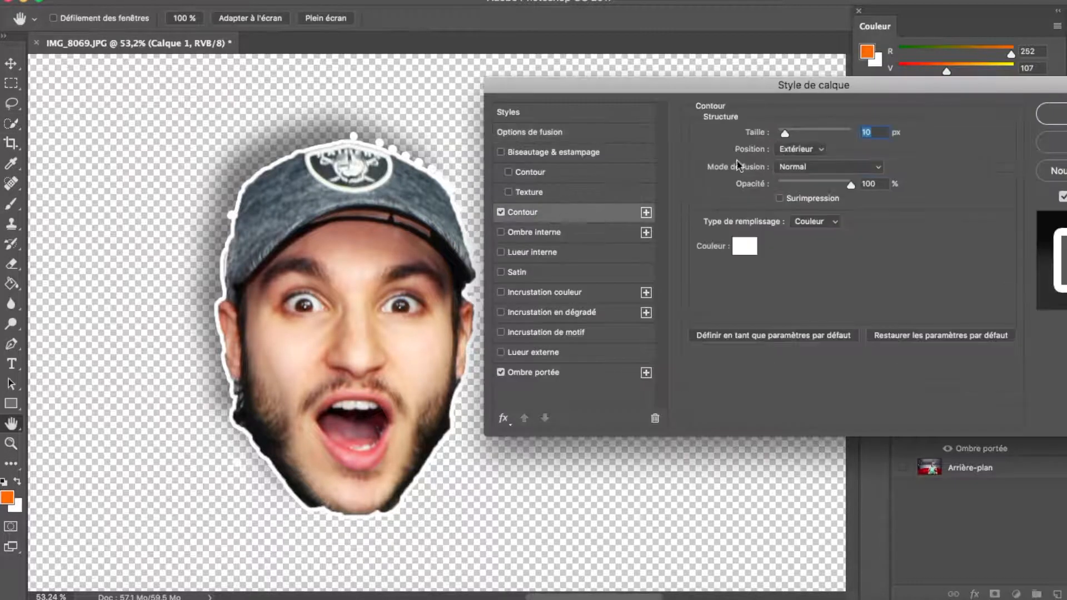
left_click_drag(788, 136, 783, 135)
left_click_drag(699, 85, 689, 64)
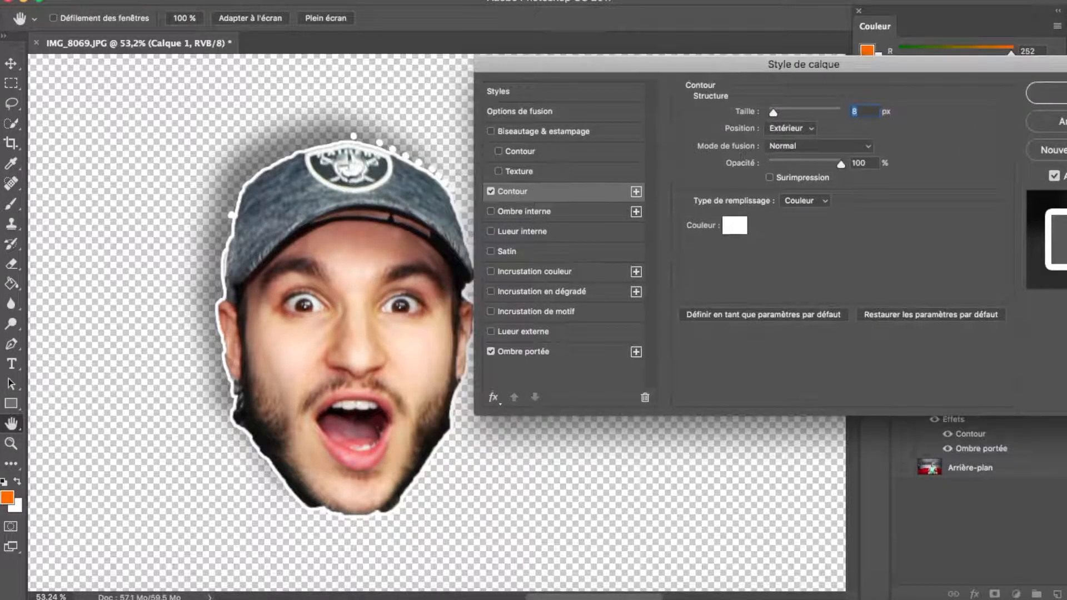
left_click_drag(605, 64, 465, 65)
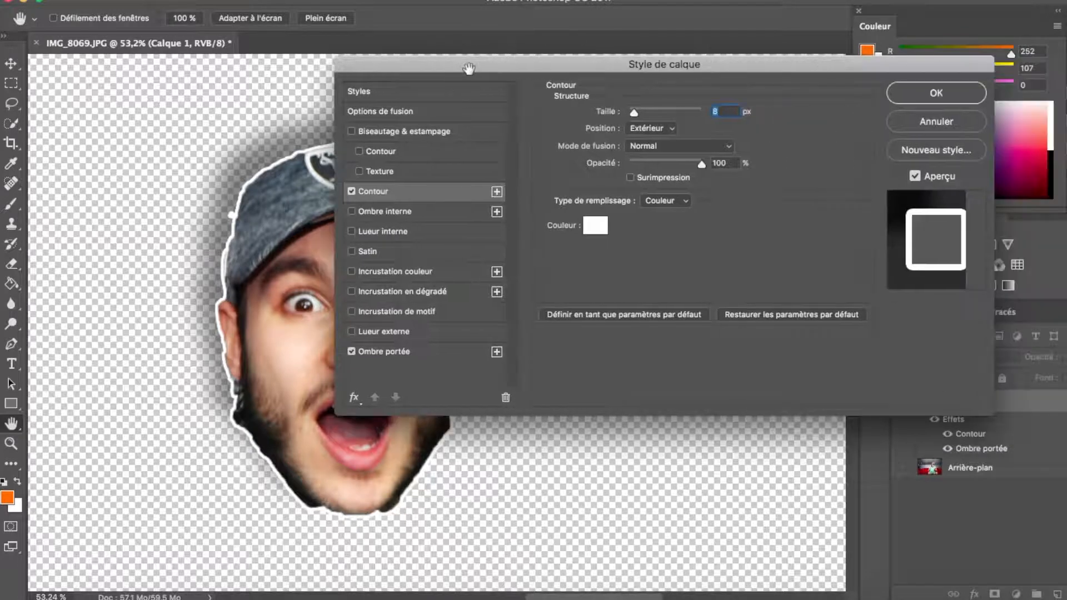
left_click(927, 119)
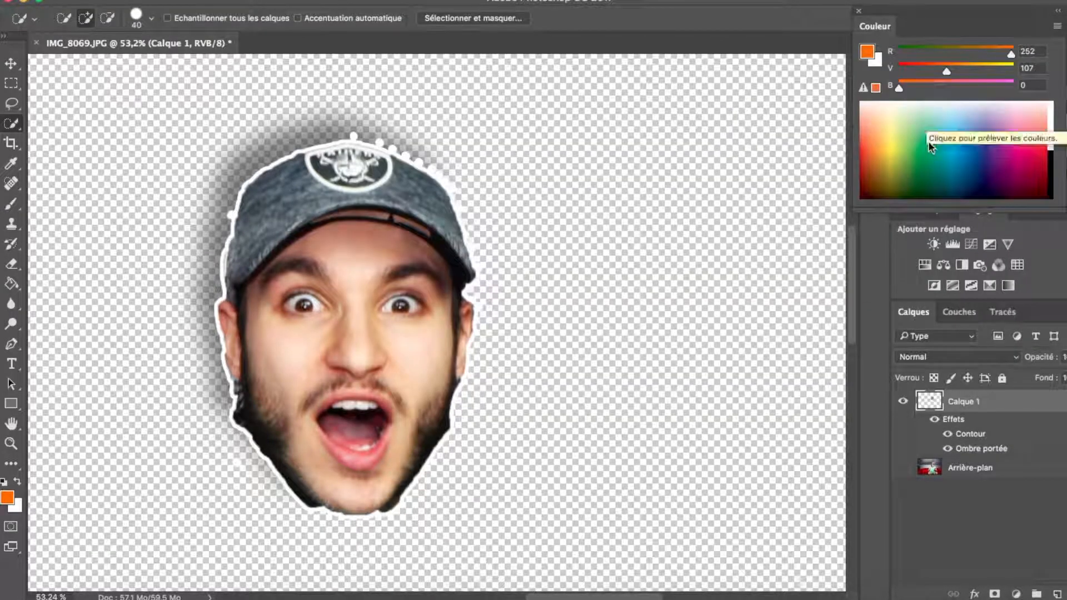
Step back to the head selection on Arrière-plan and subtract the excess along the cap's edges with Quick Selection.
key("alt+super+z")
key("alt+super+z")
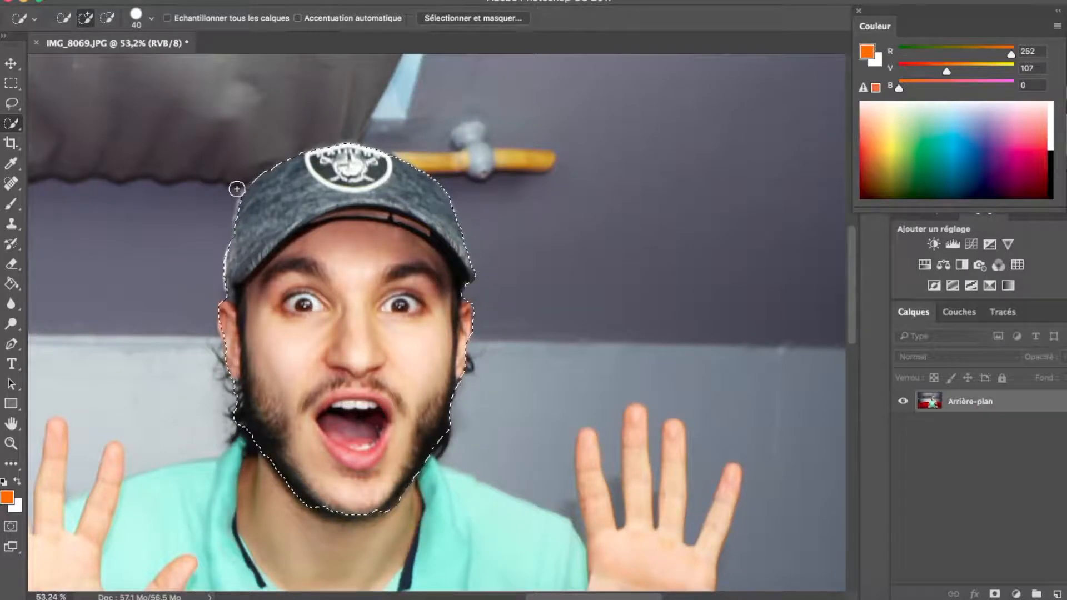
key("alt")
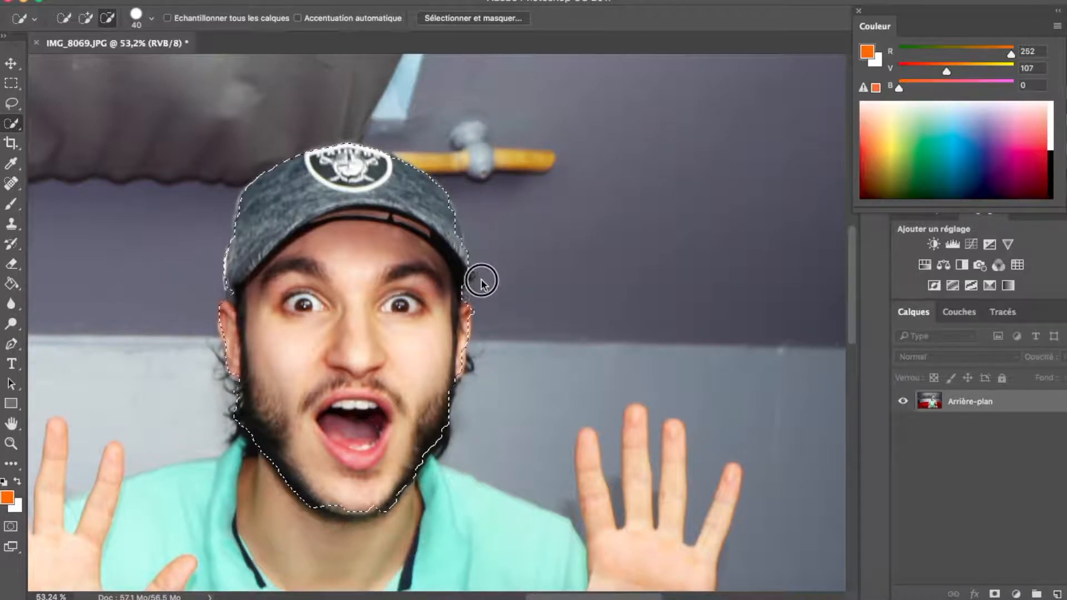
key("alt")
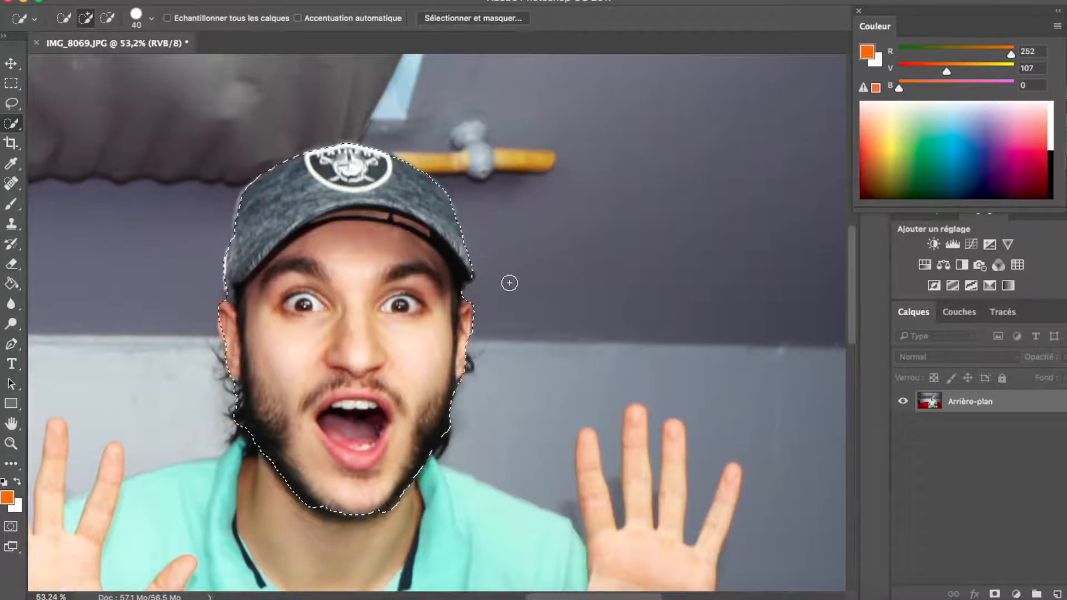
key("alt")
left_click_drag(472, 291, 486, 327)
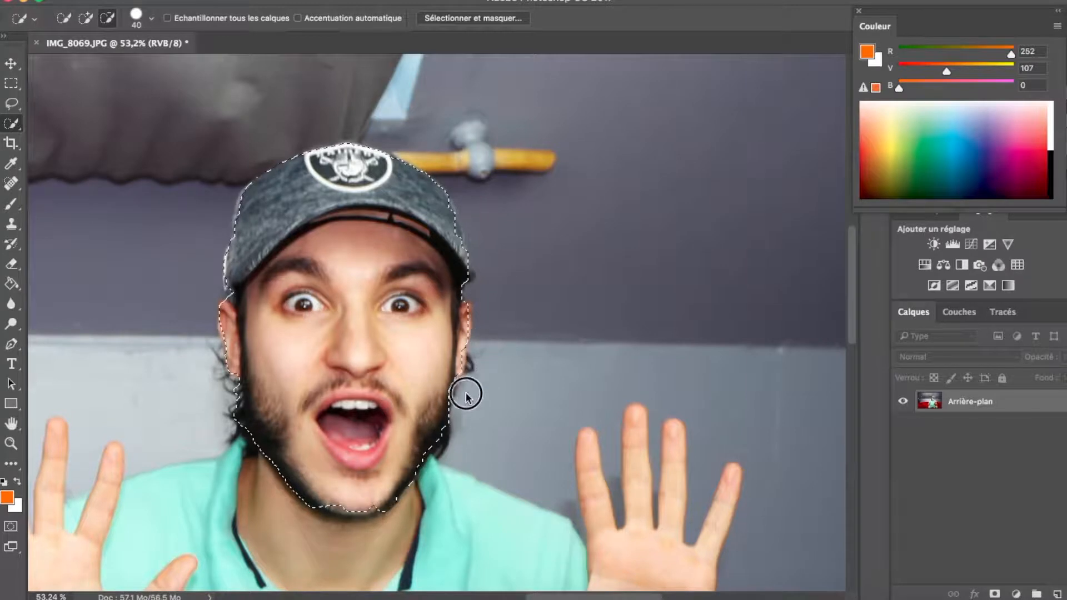
scroll(422, 422, "down", 2)
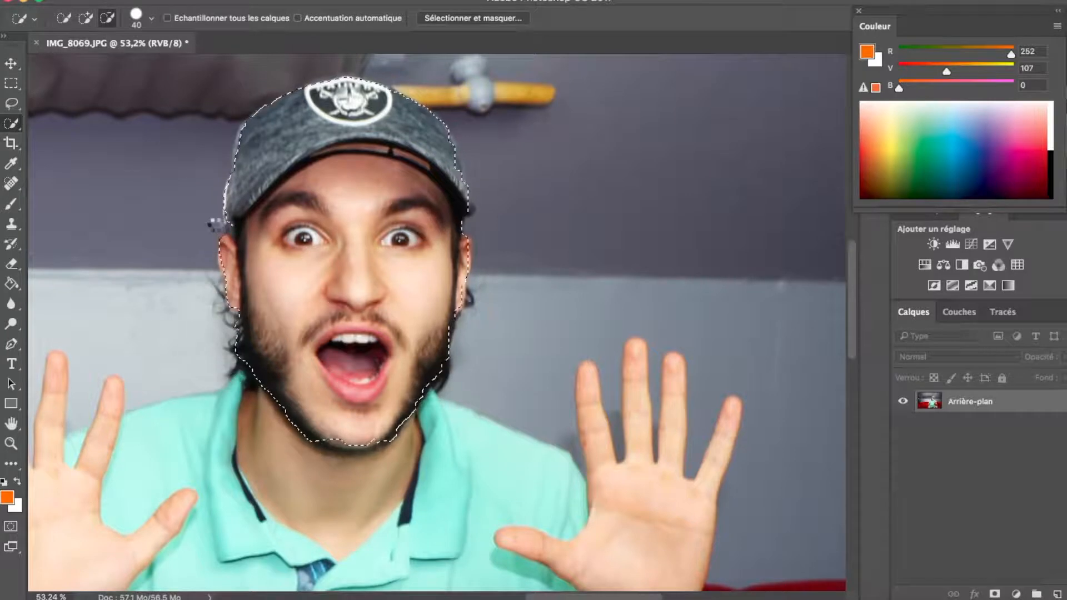
key("alt")
mouse_move(227, 123)
left_mouse_down()
mouse_move(236, 119)
mouse_move(221, 107)
left_mouse_up()
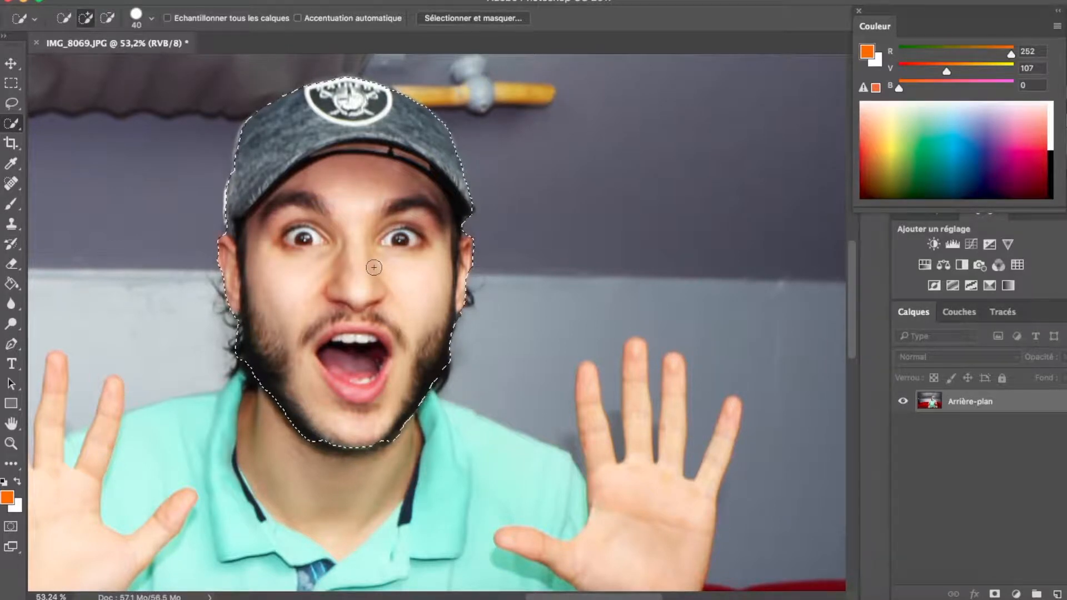
Copy the selected head to a new layer and hide the Arrière-plan layer.
right_click(345, 268)
left_click(452, 373)
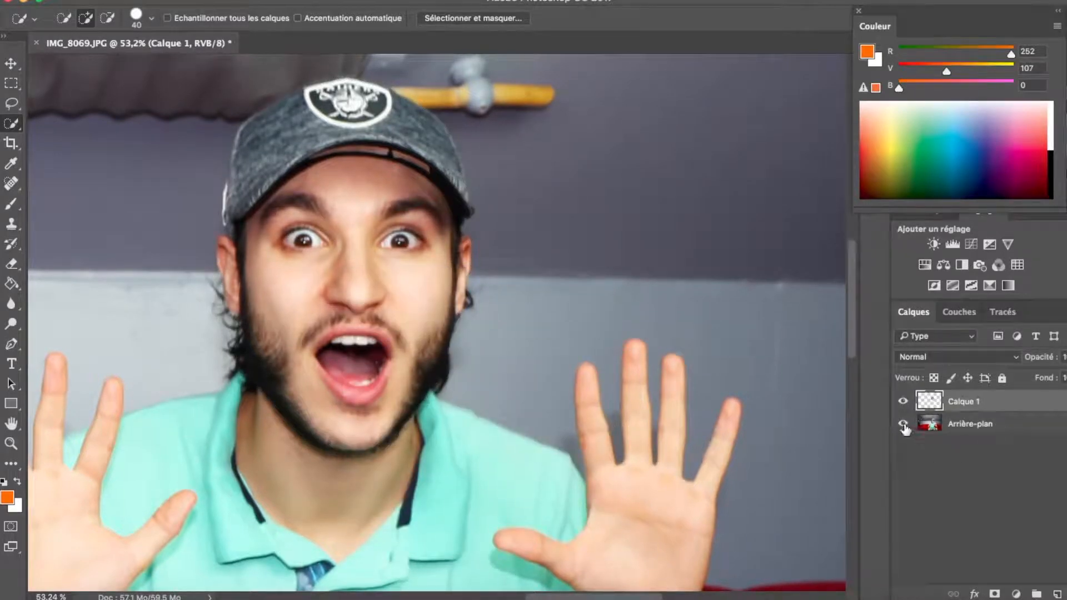
left_click(903, 424)
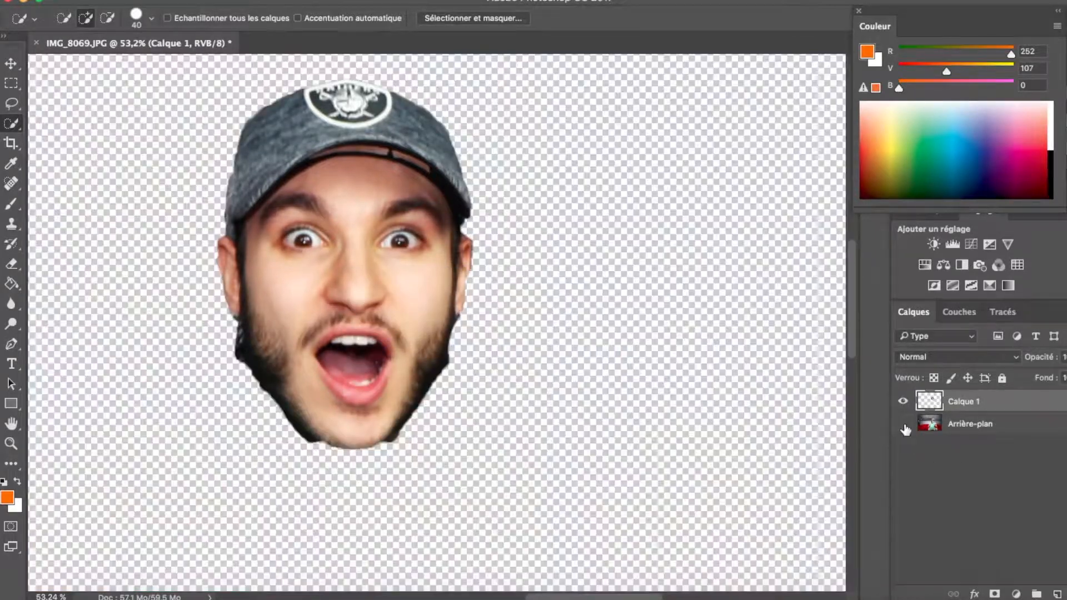
Add a drop shadow (Ombre portée) to the head on Calque 1.
double_click(1042, 405)
left_click_drag(528, 67, 698, 46)
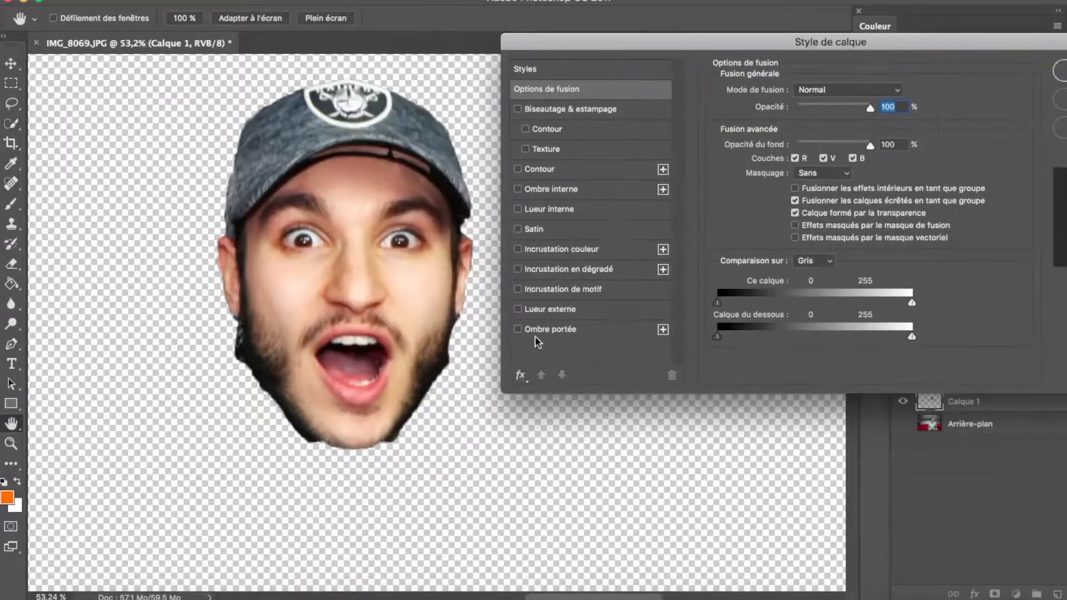
left_click(517, 328)
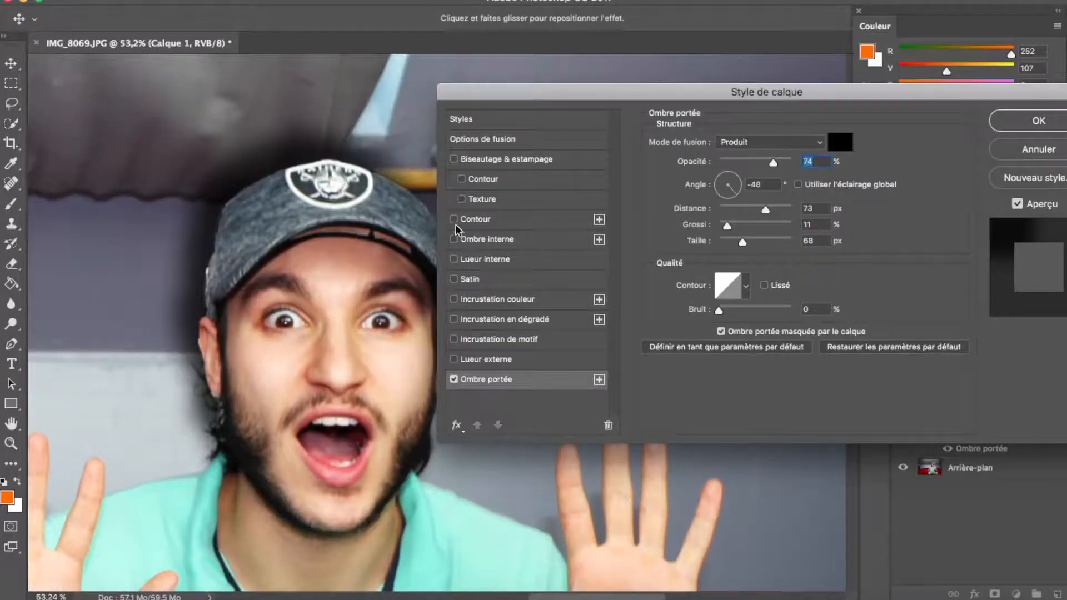
left_click_drag(570, 94, 650, 89)
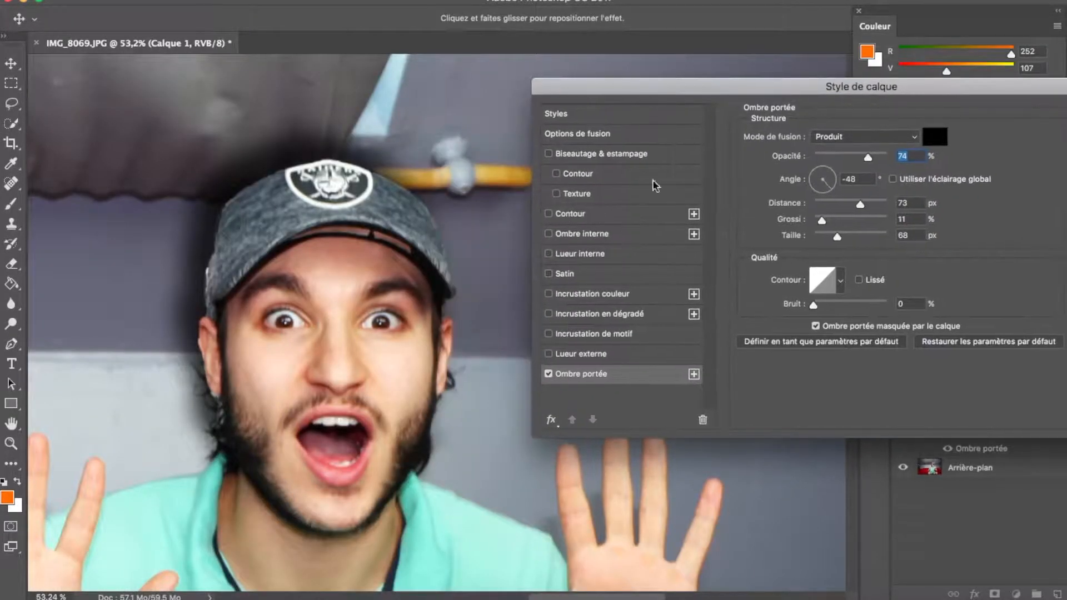
Add a white outer stroke (Contour) to the head on Calque 1 and make it clearly thicker than 10 px.
left_click(549, 215)
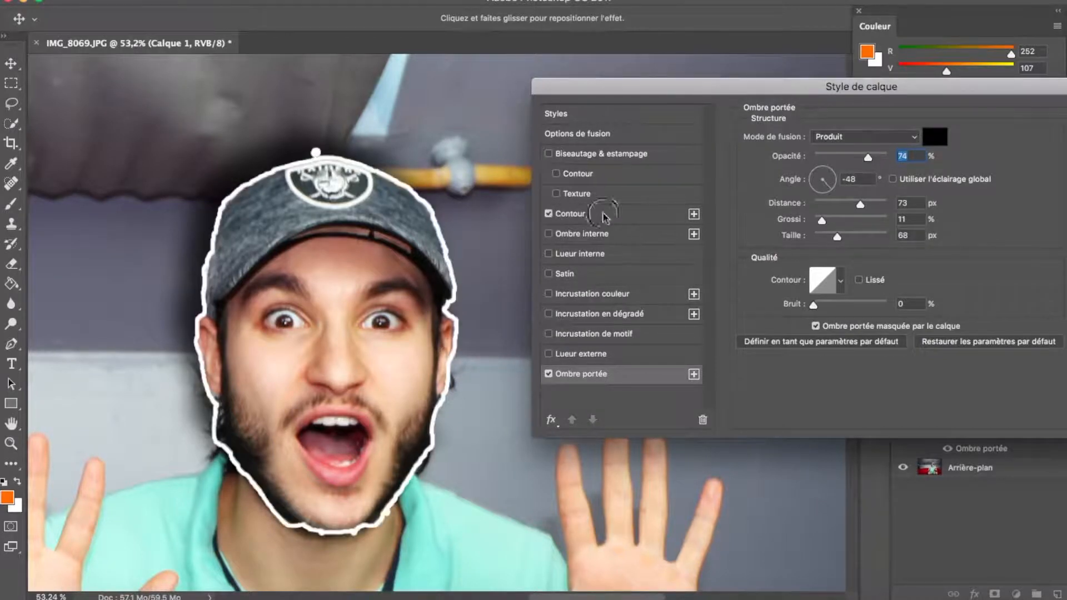
left_click(603, 214)
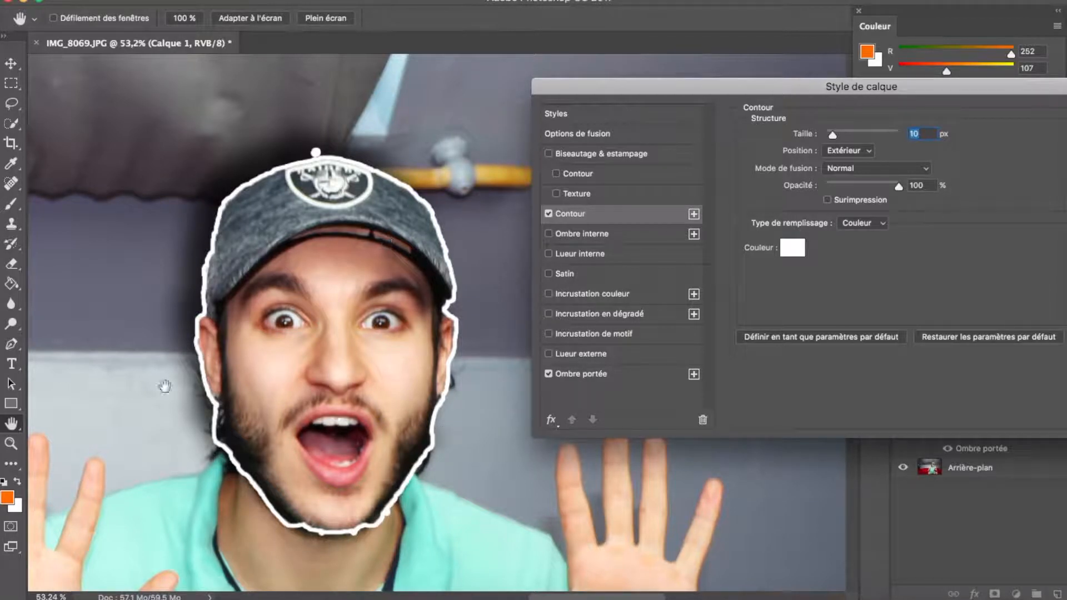
left_click_drag(656, 91, 622, 83)
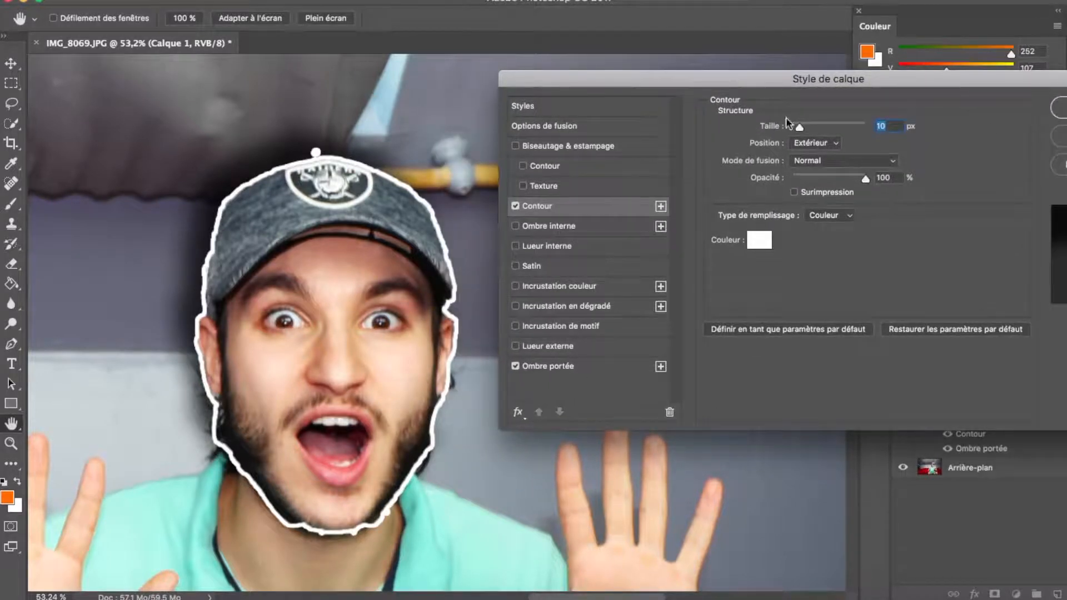
left_click_drag(799, 125, 807, 128)
Set the drop shadow's distance to 77 px and apply the layer style to Calque 1.
left_click(594, 367)
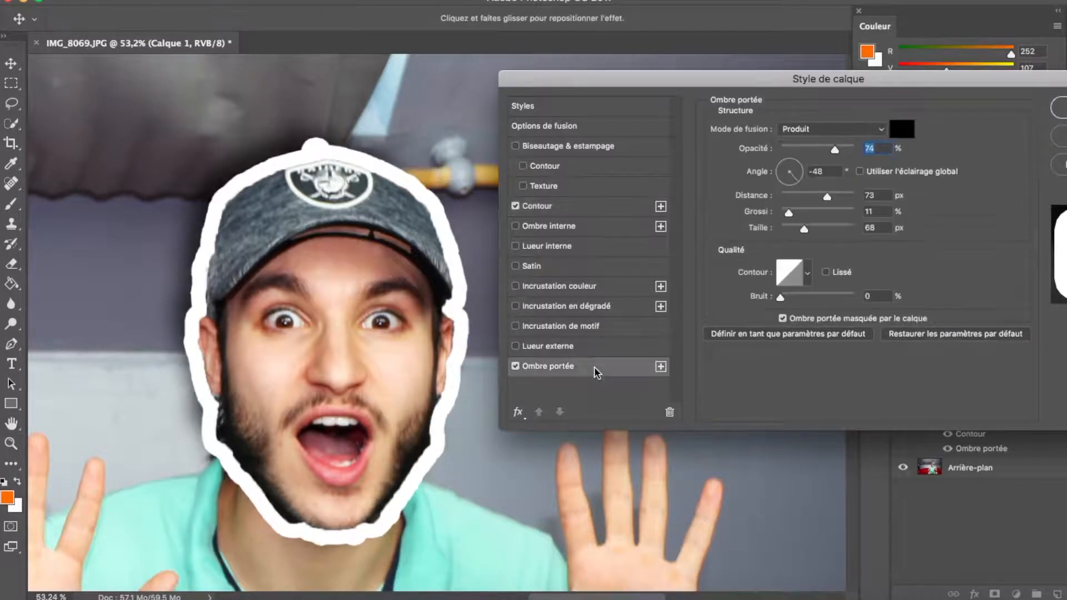
left_click_drag(831, 200, 830, 199)
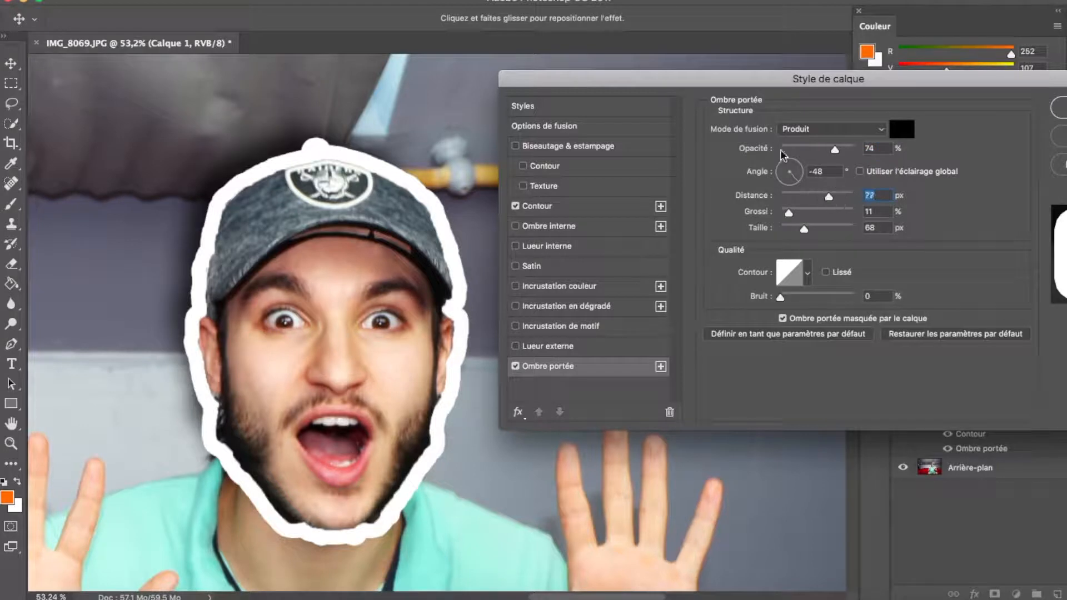
left_click_drag(828, 78, 726, 77)
left_click(1004, 109)
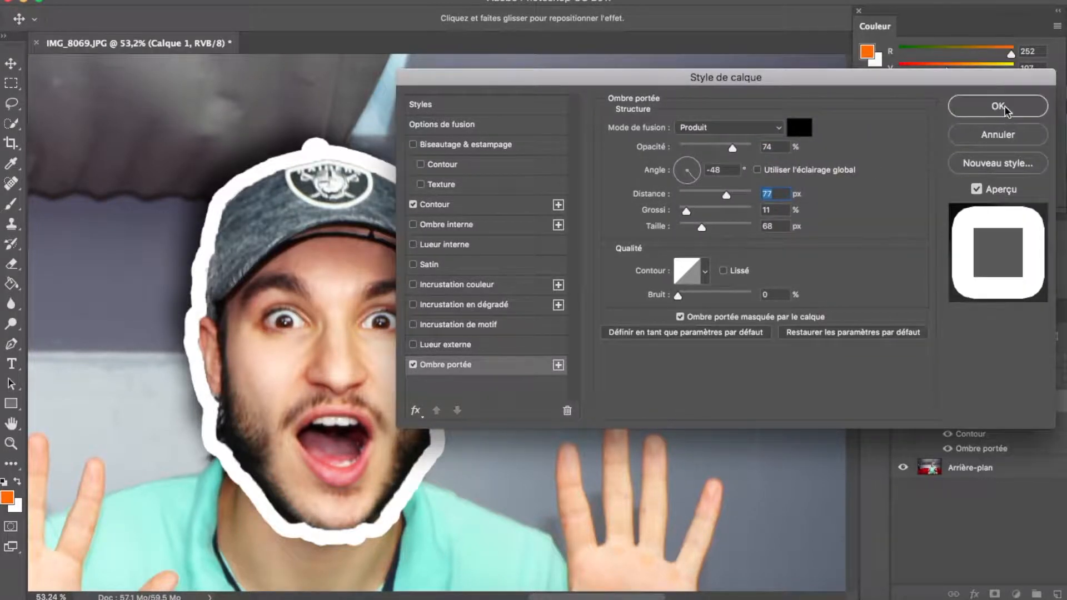
Hide the Arrière-plan layer and delete Calque 1 with its effects.
left_click(903, 469)
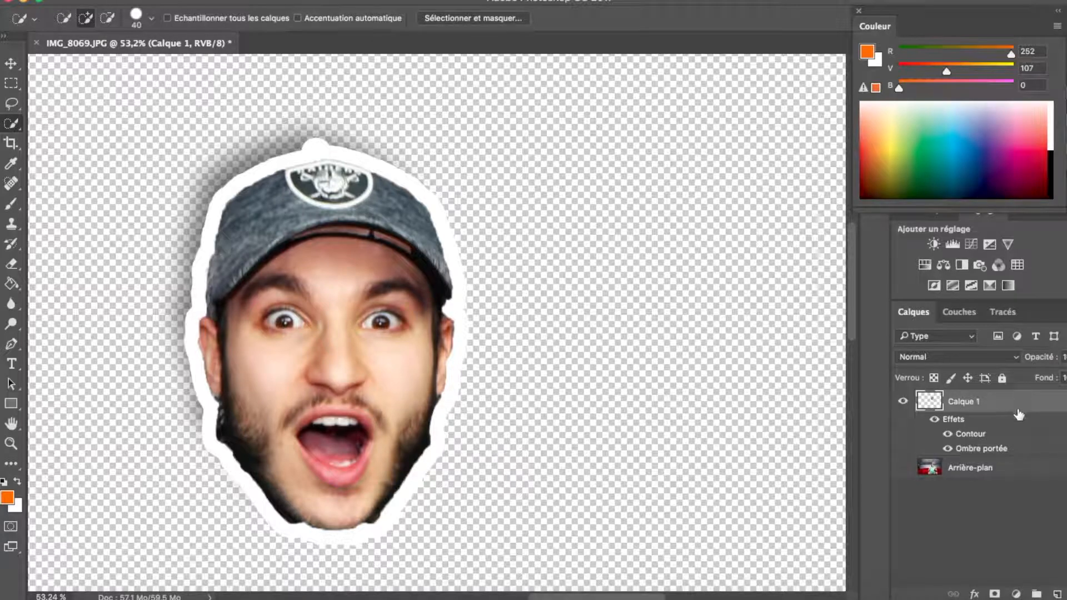
key("Delete")
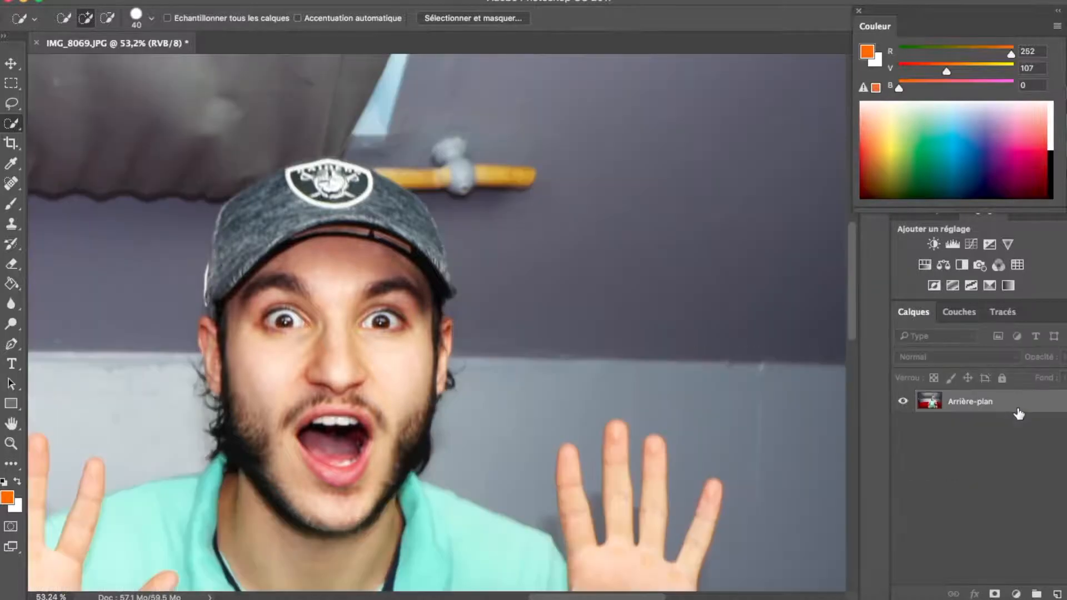
scroll(529, 439, "down", 4)
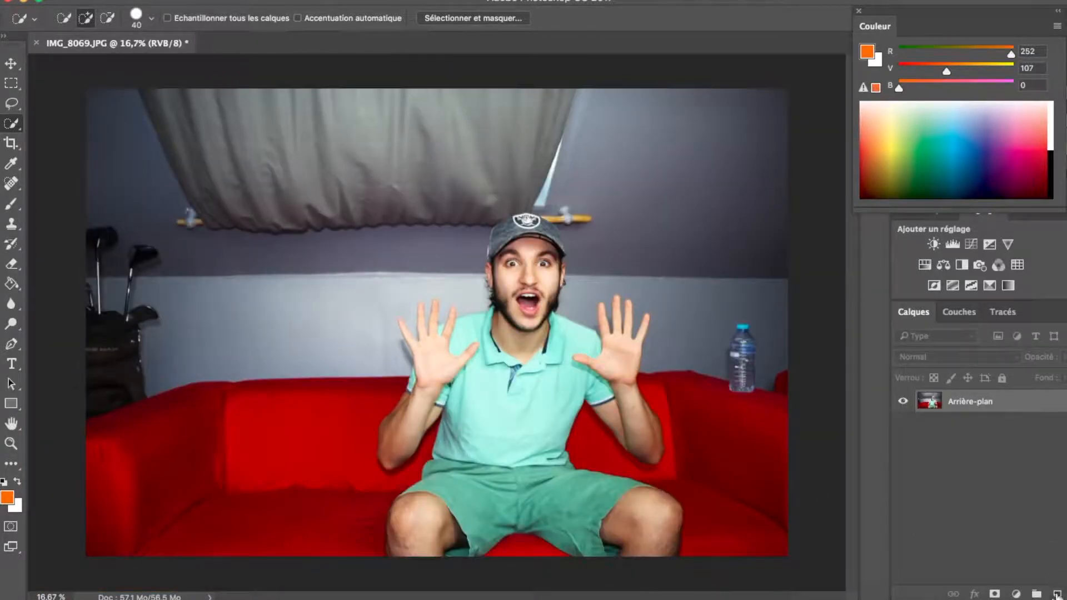
Place the test2 head cutout in the photo and position it on the wall between the golf clubs and the man.
left_click(1058, 594)
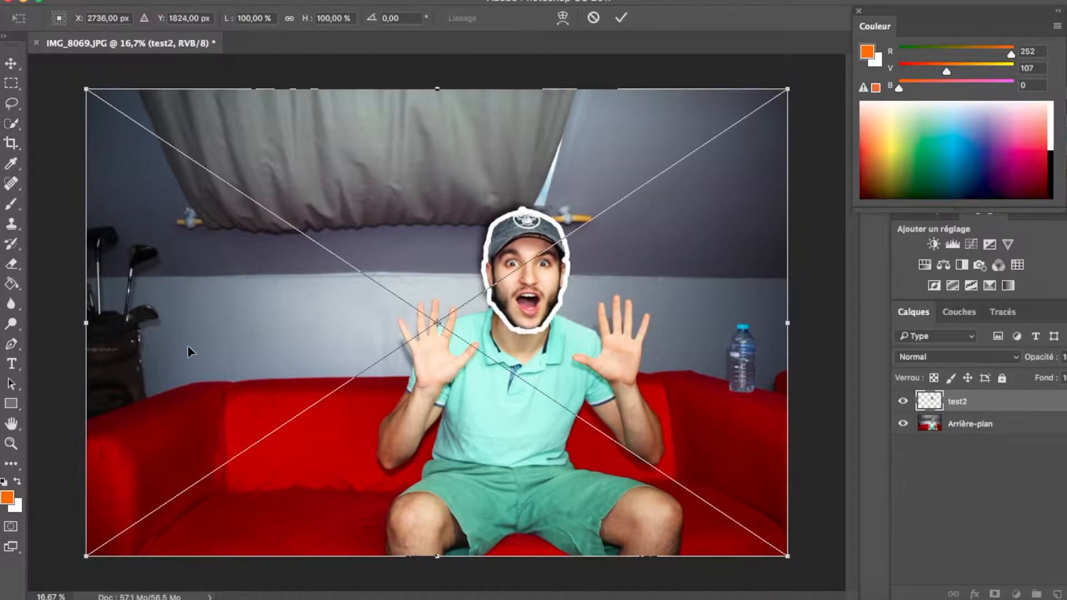
left_click_drag(523, 227, 286, 229)
key("Return")
key("w")
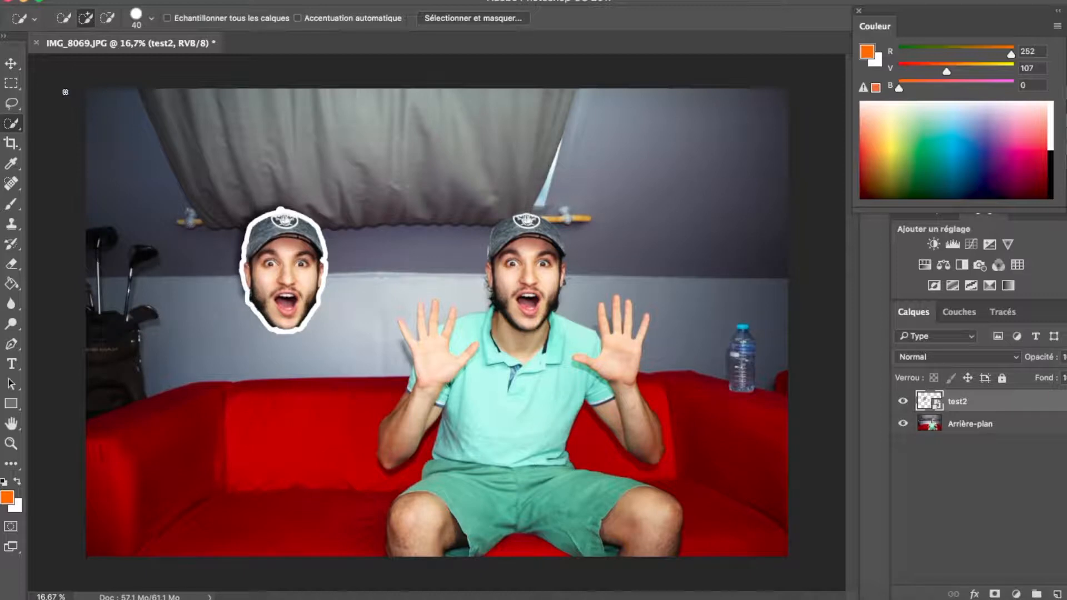
Move the test2 cutout back over the man's head and scale it up so it is slightly larger than his real head.
key("v")
left_click_drag(289, 277, 530, 286)
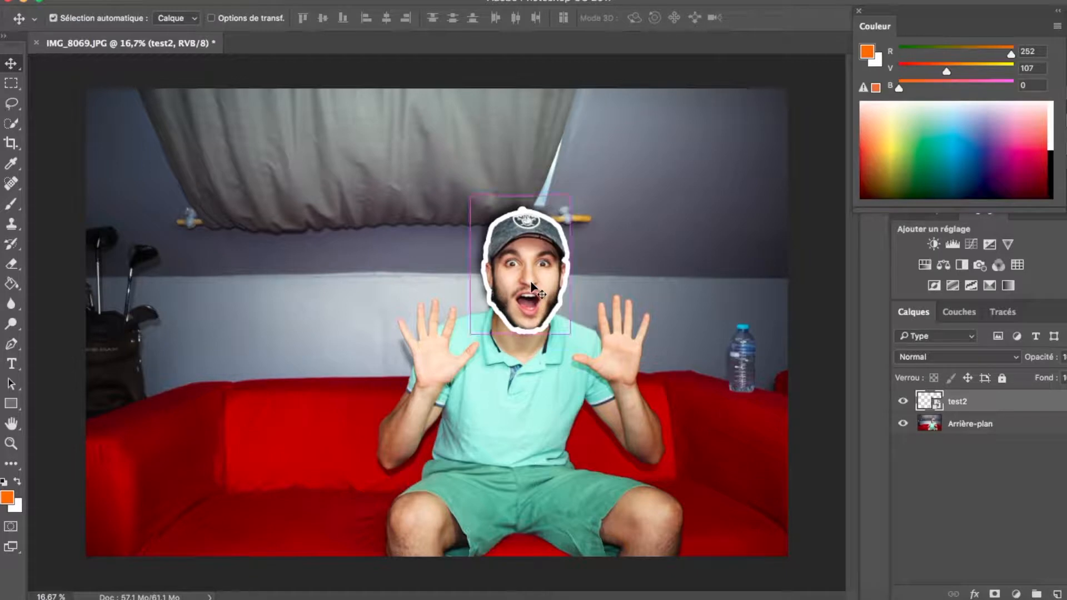
key("super+t")
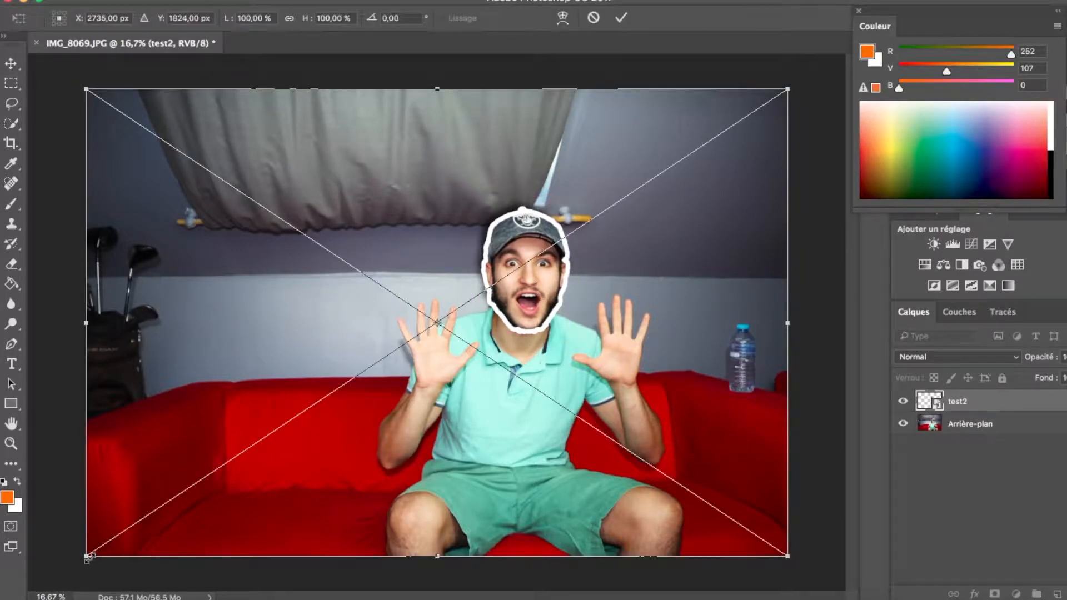
left_click_drag(87, 557, 3, 598)
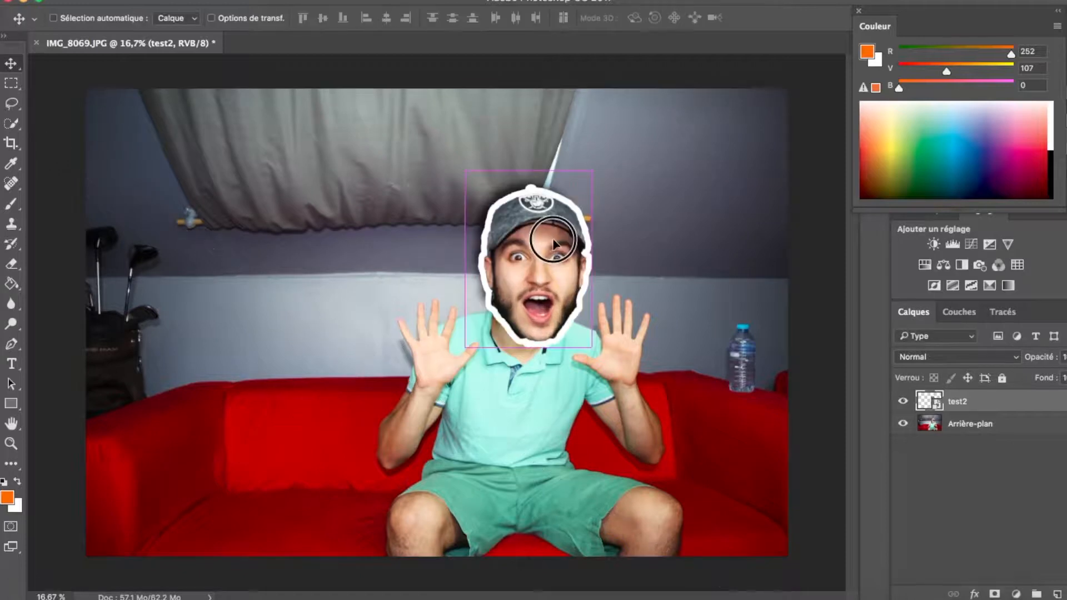
Adjust the enlarged cutout's position over the man's head, and move it onto the wall beside the golf clubs.
left_click_drag(555, 235, 550, 247)
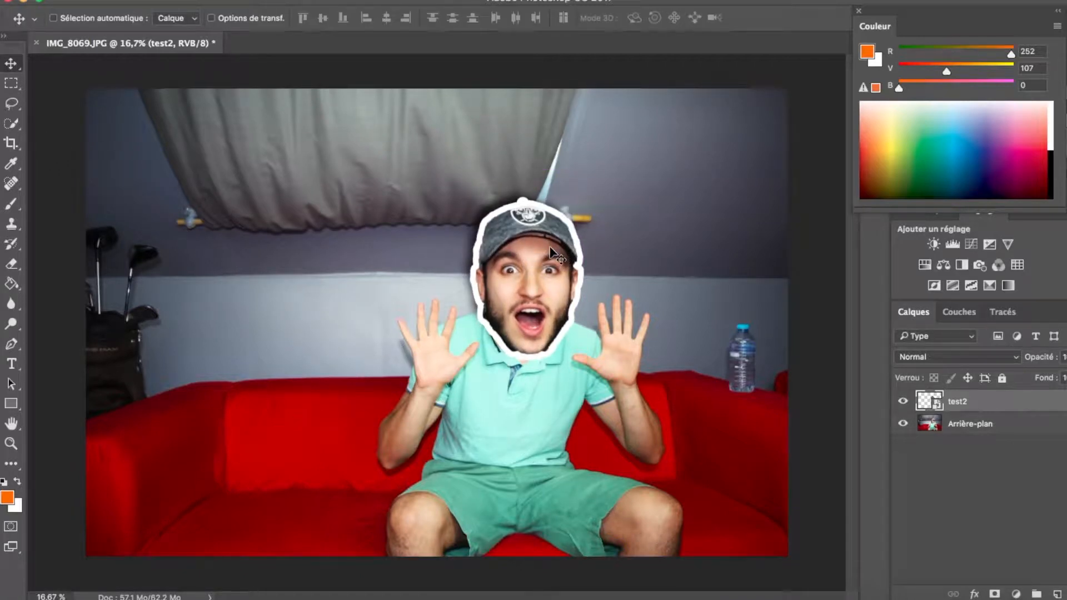
mouse_move(551, 253)
left_mouse_down()
mouse_move(247, 245)
mouse_move(609, 259)
mouse_move(505, 250)
mouse_move(547, 251)
left_mouse_up()
left_click_drag(516, 261, 213, 261)
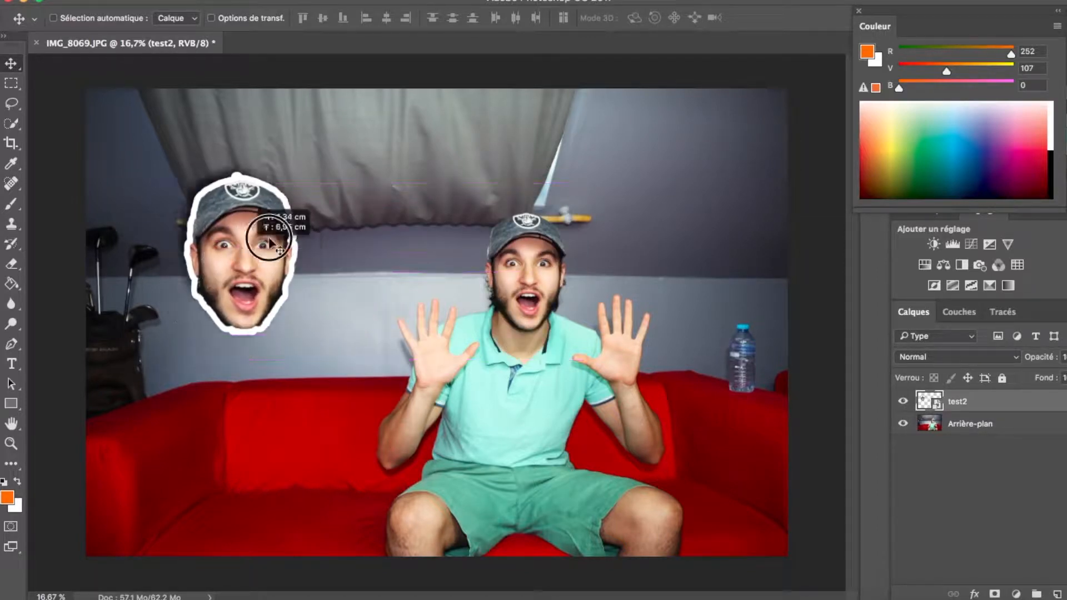